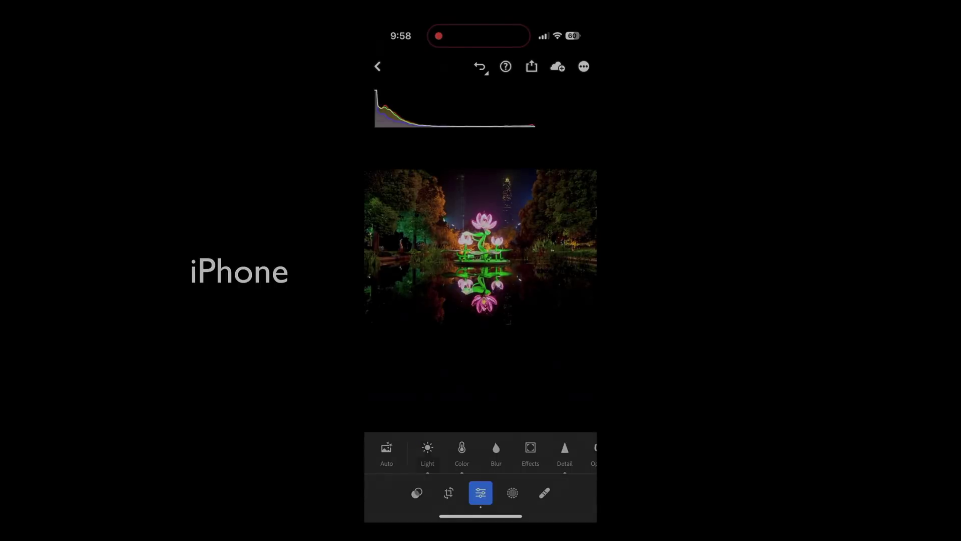
Turn on Edit in HDR mode for the neon lotus photo and show the Light sliders.
click(427, 454)
drag(514, 396, 525, 226)
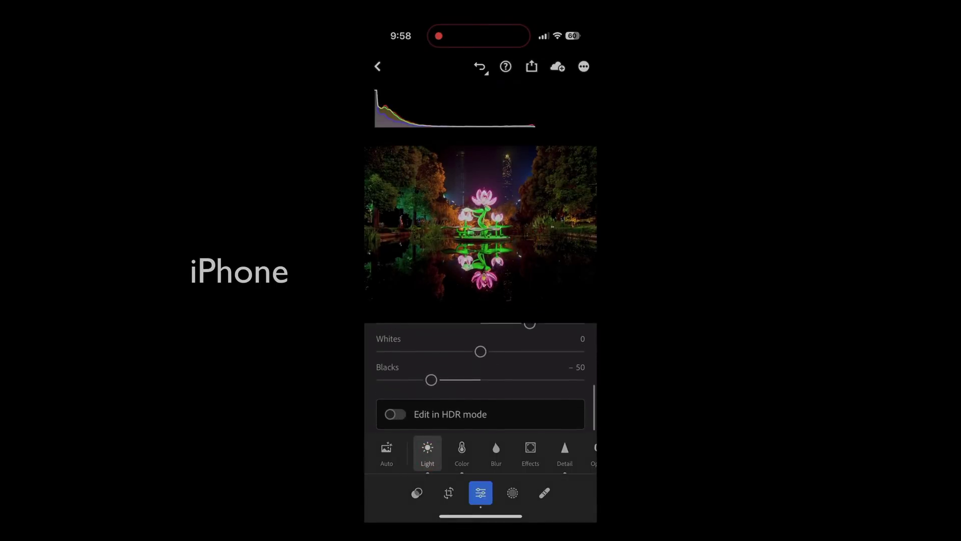
click(395, 414)
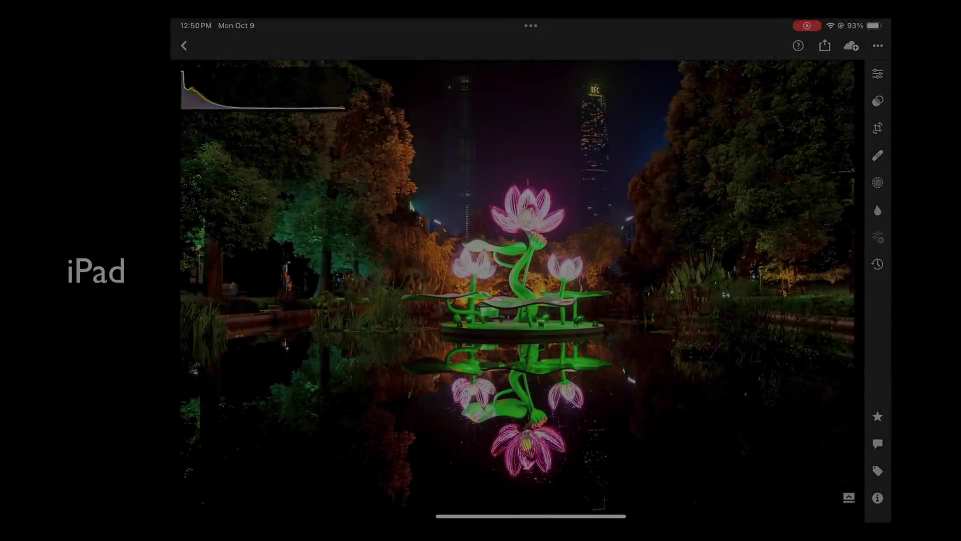
click(878, 74)
click(729, 152)
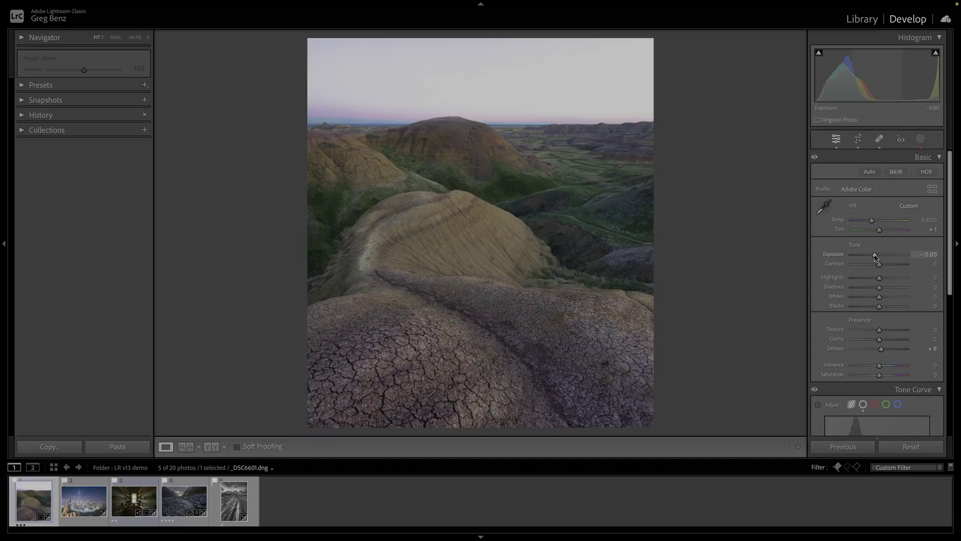
Drag the badlands photo's Exposure down from -0.80 to -2.00.
drag(875, 257, 867, 258)
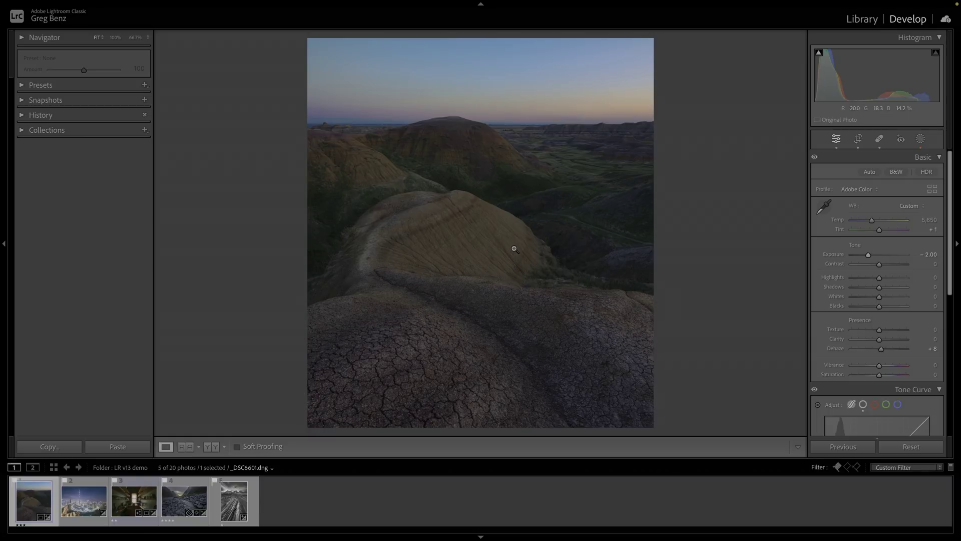
Undo the exposure change, then try Highlights at -100 and undo that too.
key(super+z)
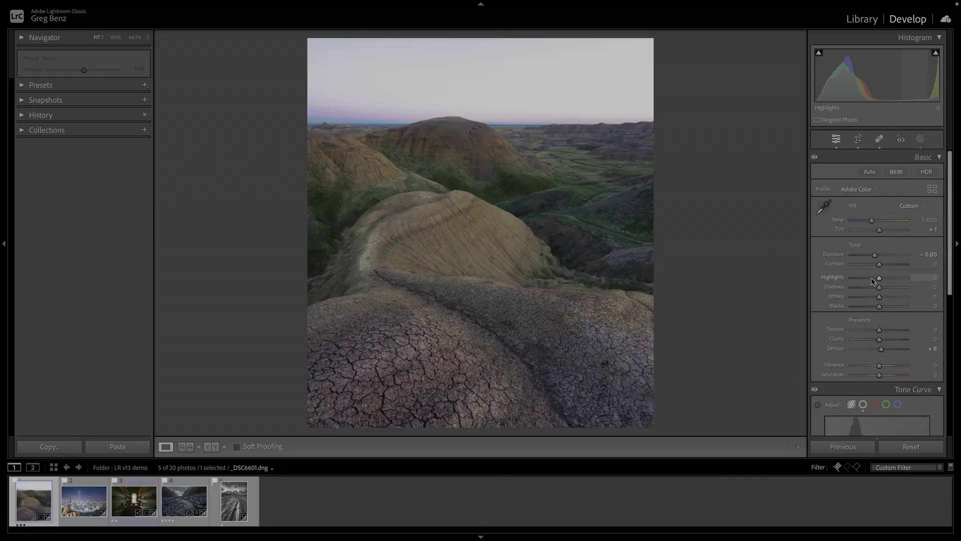
drag(879, 278, 849, 279)
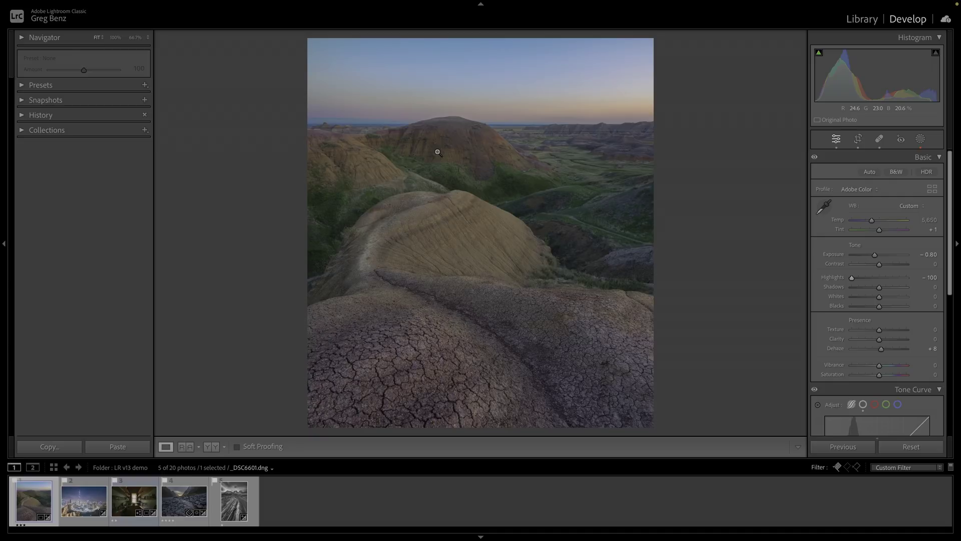
key(ctrl+z)
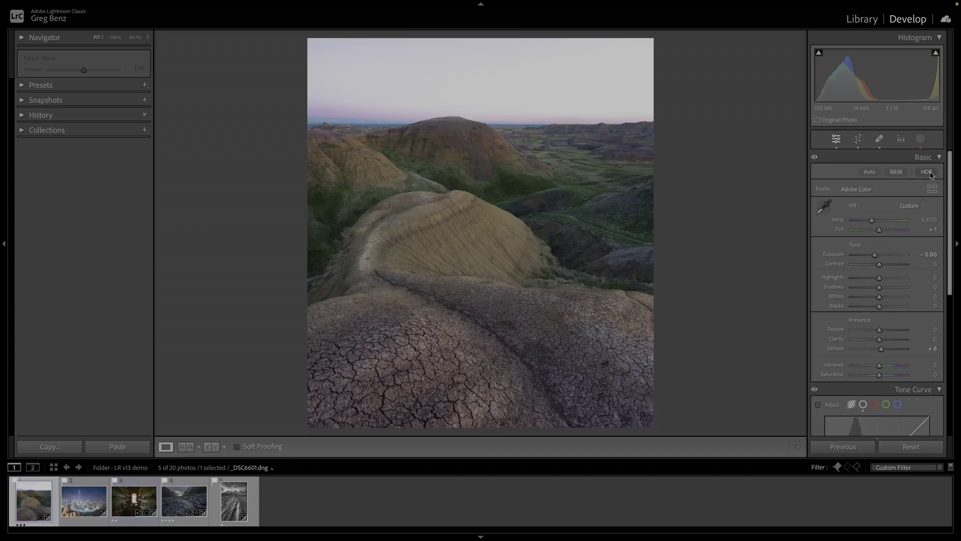
Switch on HDR editing for the badlands photo in the Basic panel.
click(930, 173)
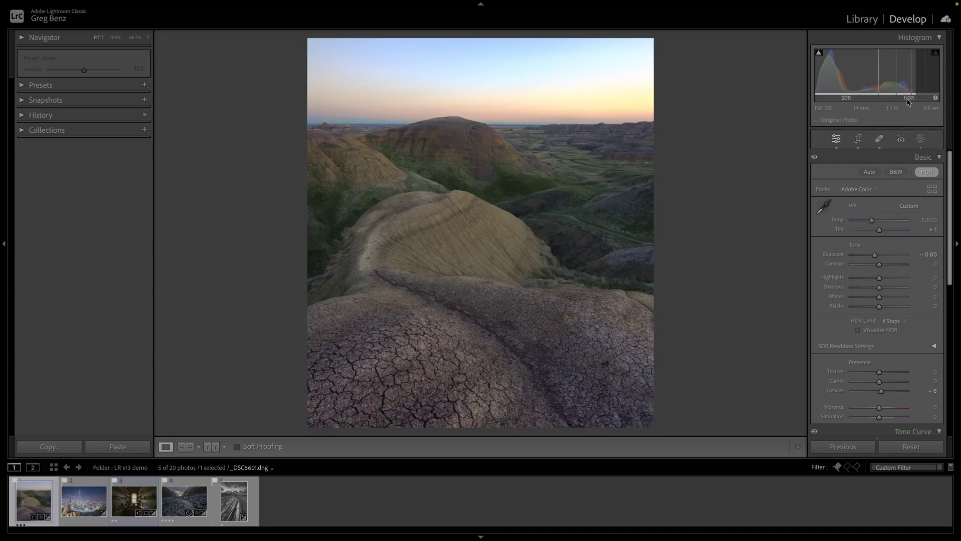
click(926, 171)
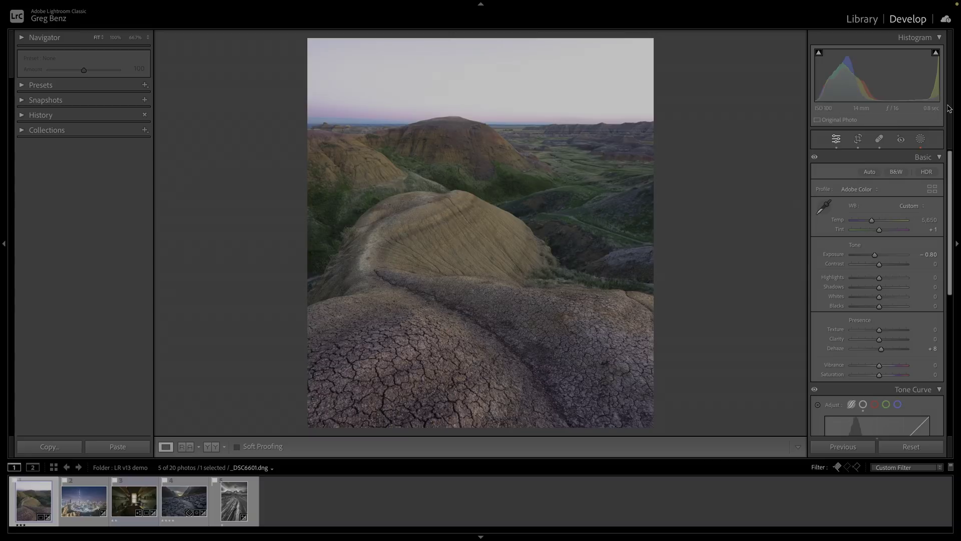
click(926, 171)
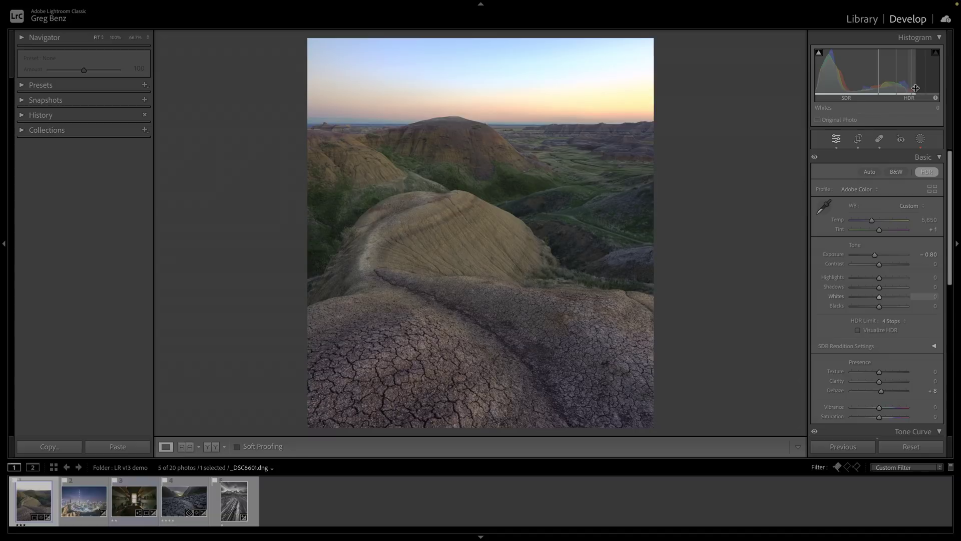
right_click(686, 102)
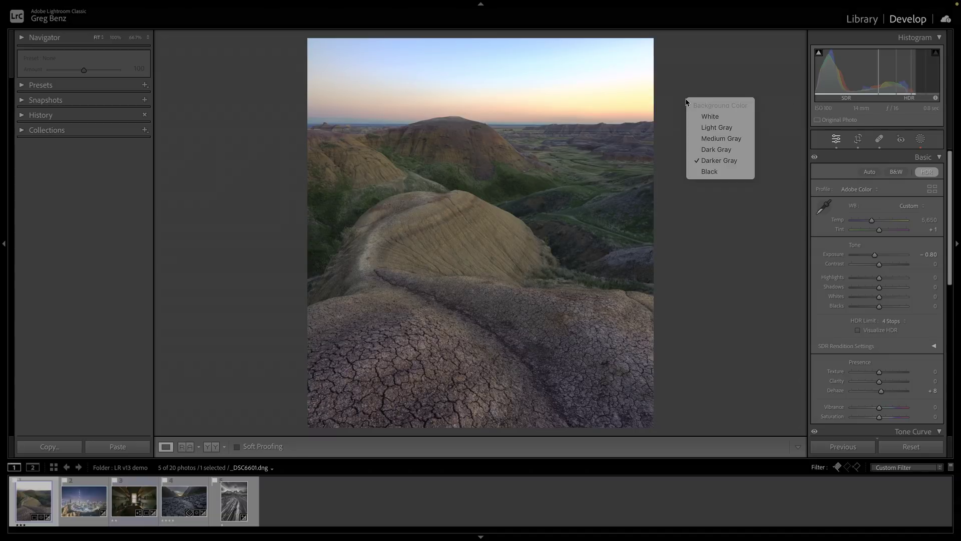
click(703, 116)
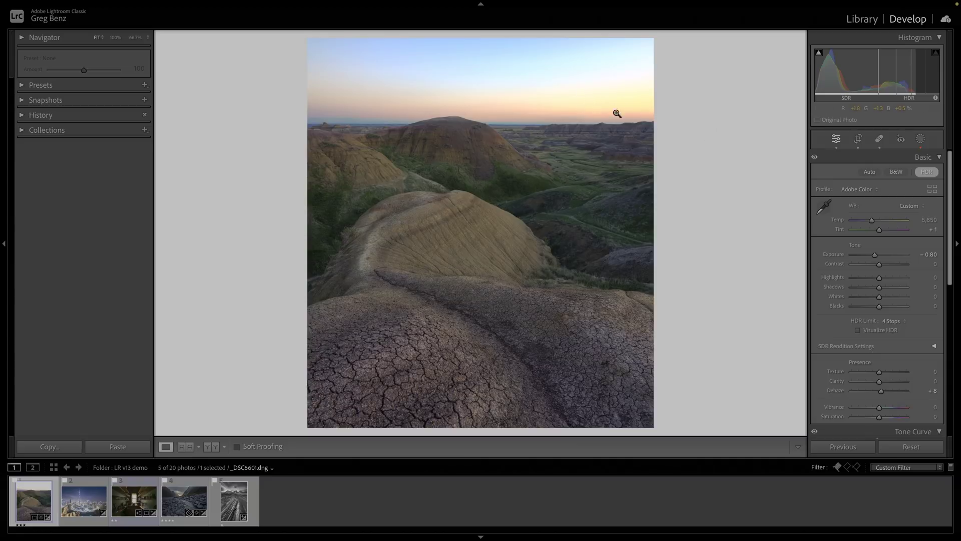
click(927, 174)
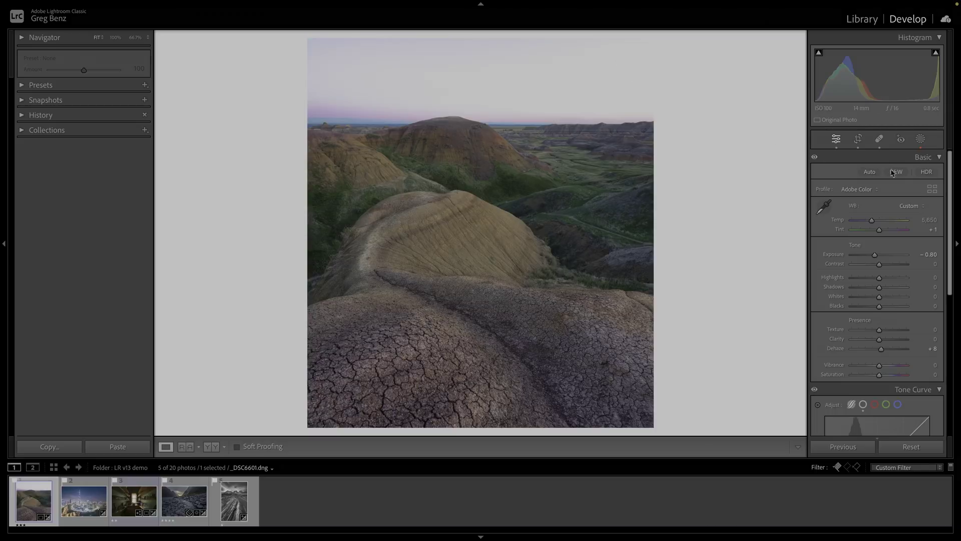
click(927, 173)
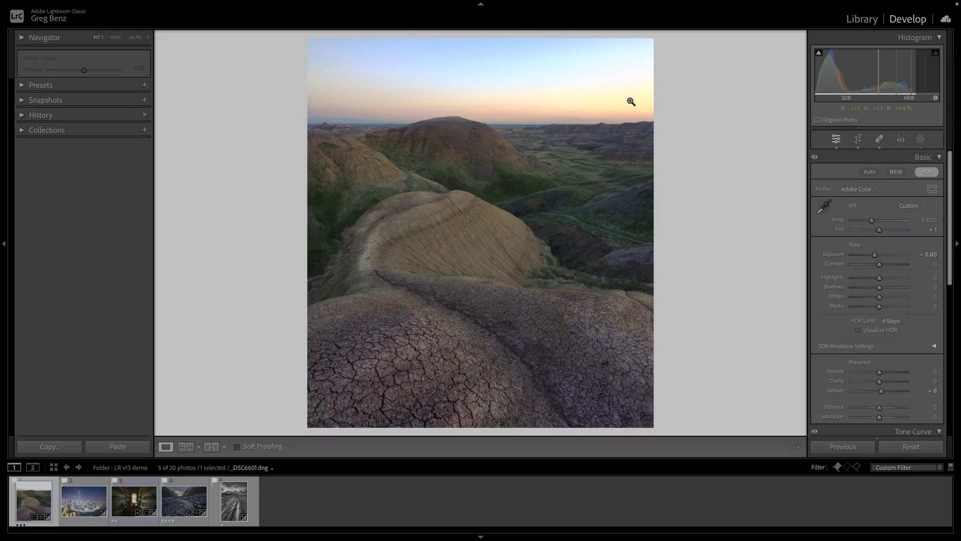
right_click(693, 110)
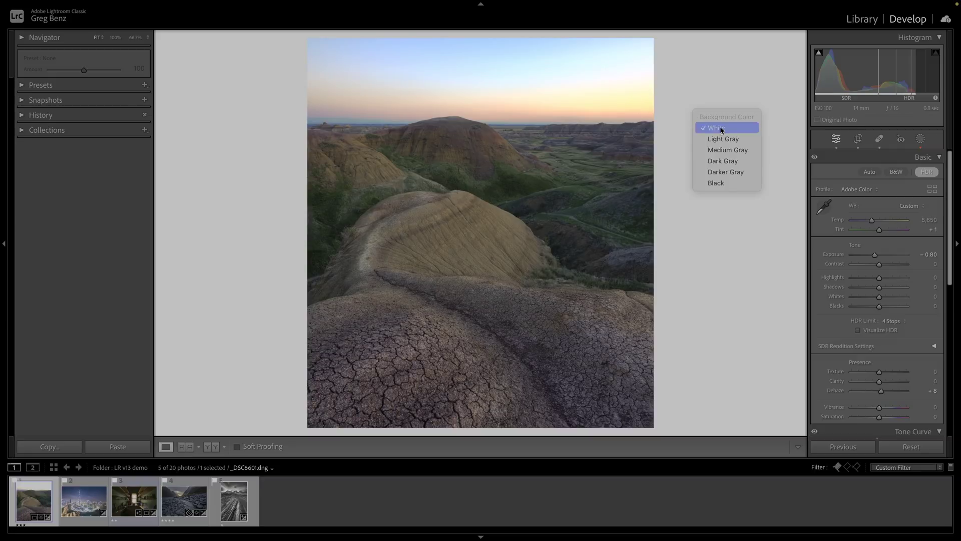
click(721, 172)
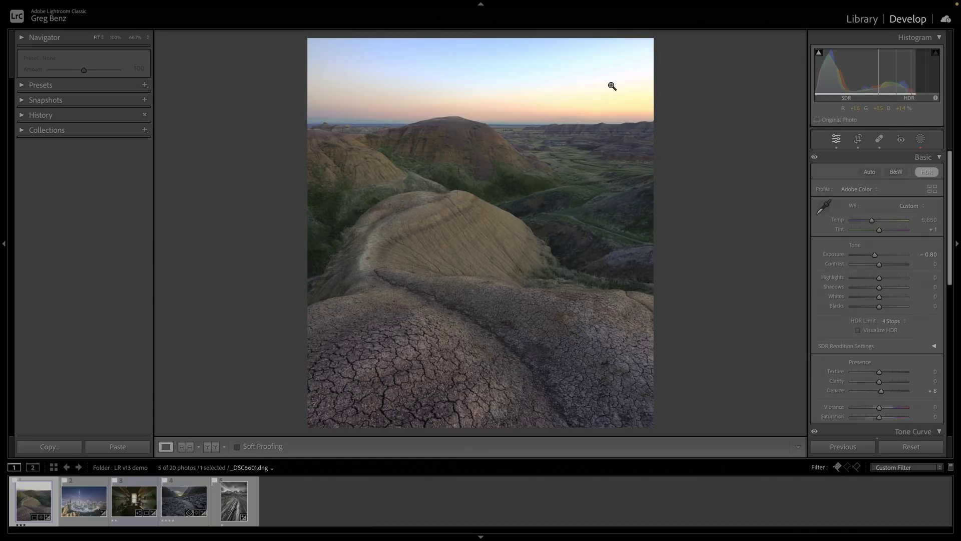
right_click(832, 97)
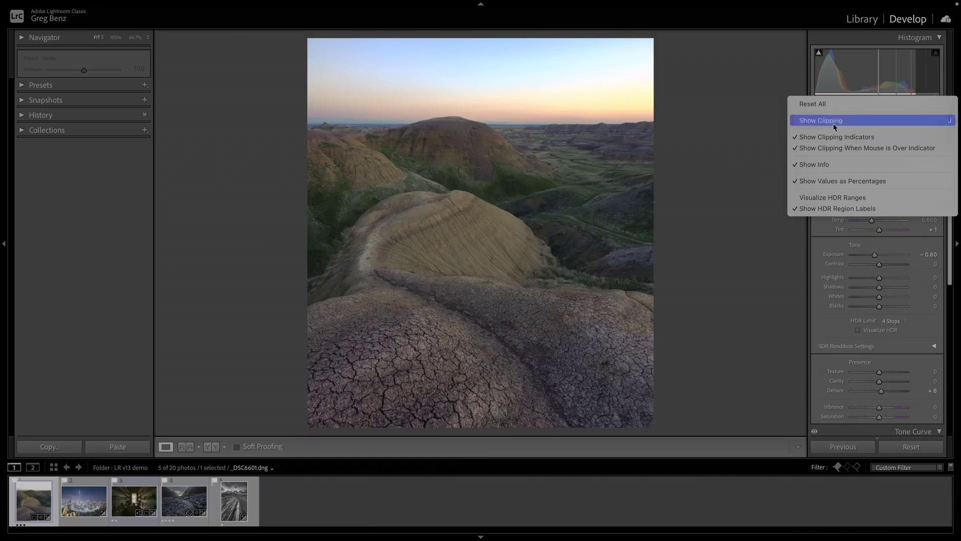
click(826, 181)
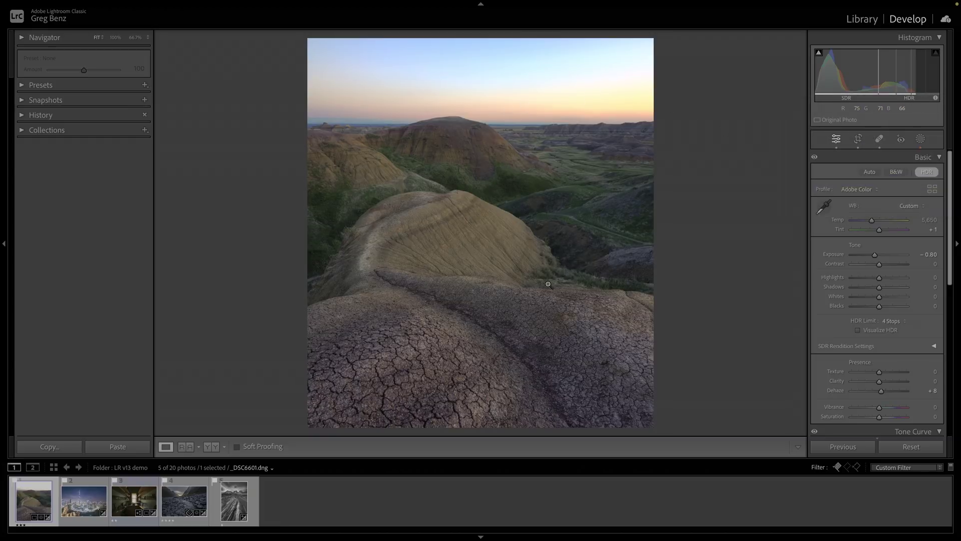
right_click(853, 87)
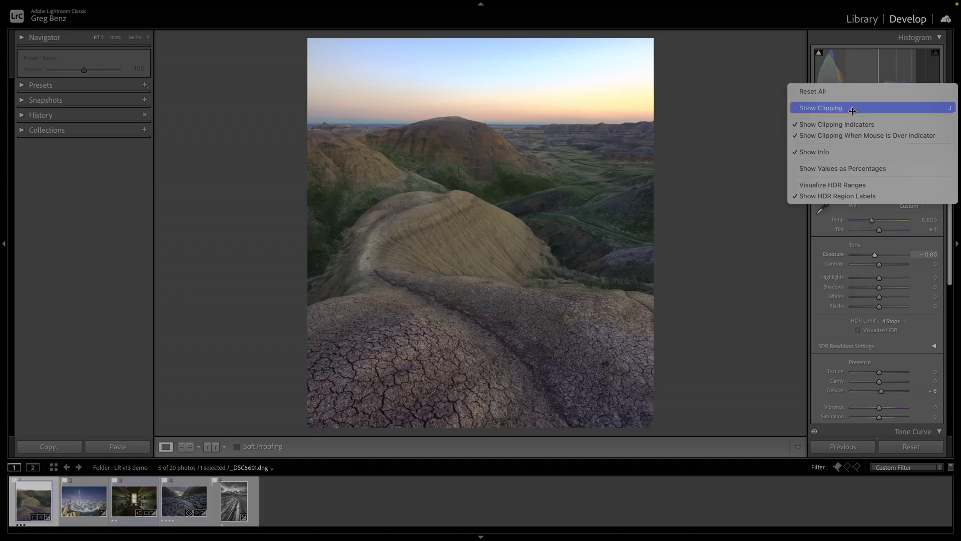
click(850, 168)
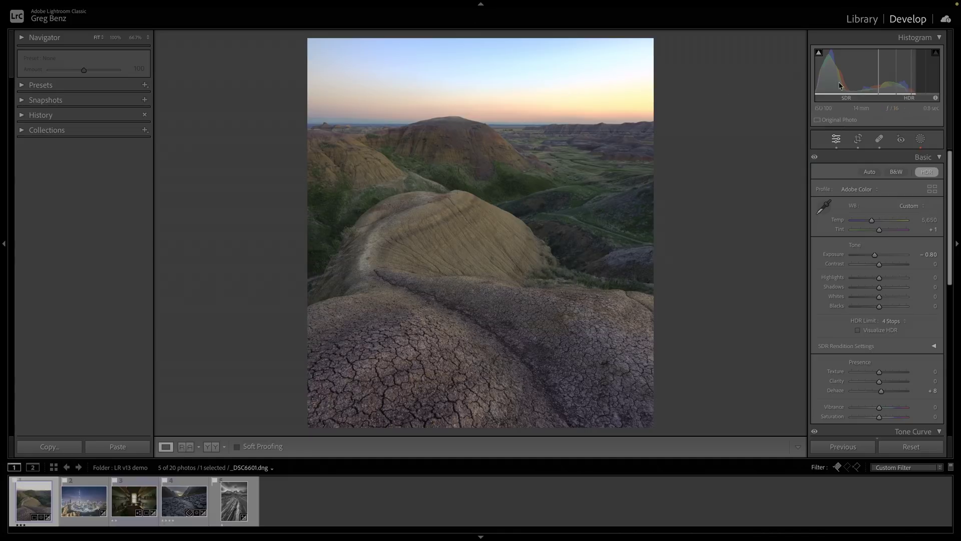
Show the HDR clipping overlay, raise Exposure to -0.45, and switch HDR editing off.
click(935, 55)
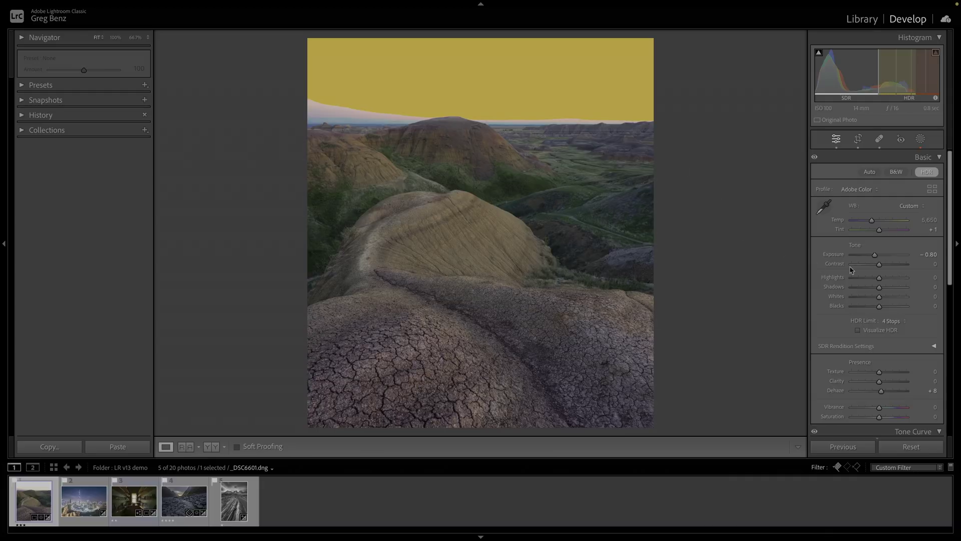
drag(876, 256, 877, 256)
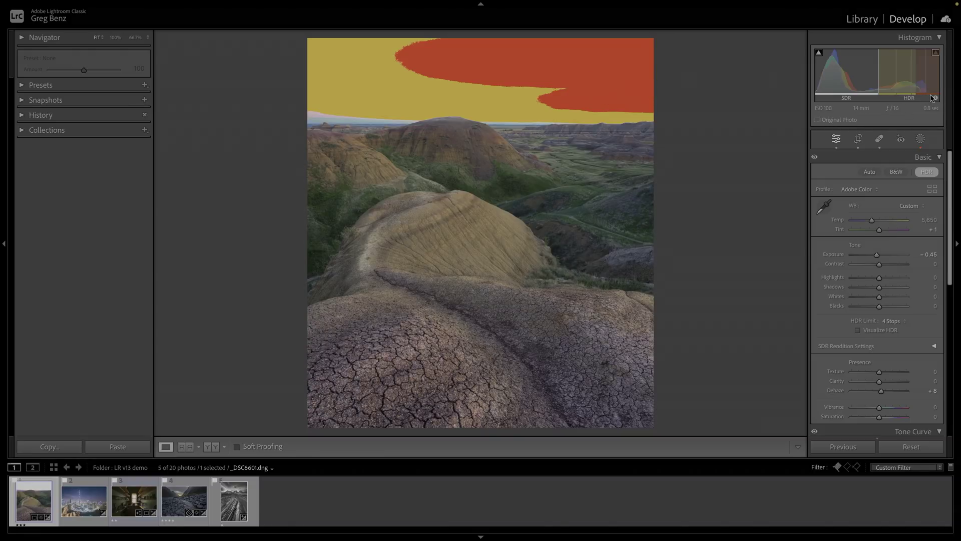
click(926, 172)
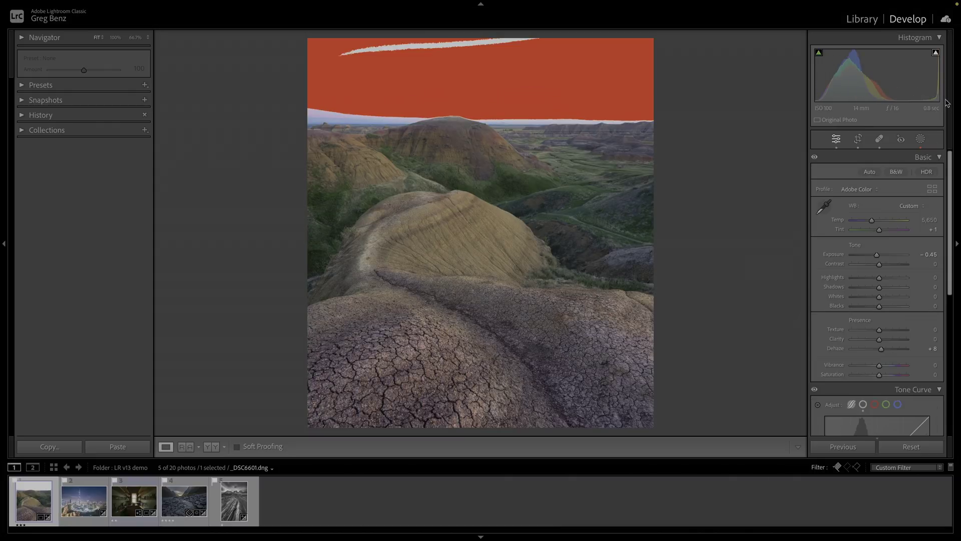
Turn HDR editing back on and hide the clipping overlay with J.
click(927, 172)
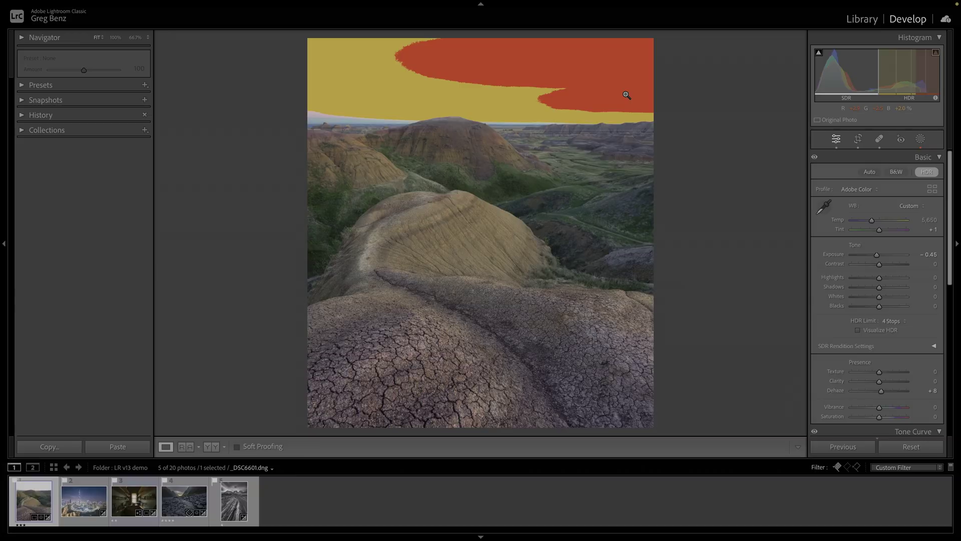
key(j)
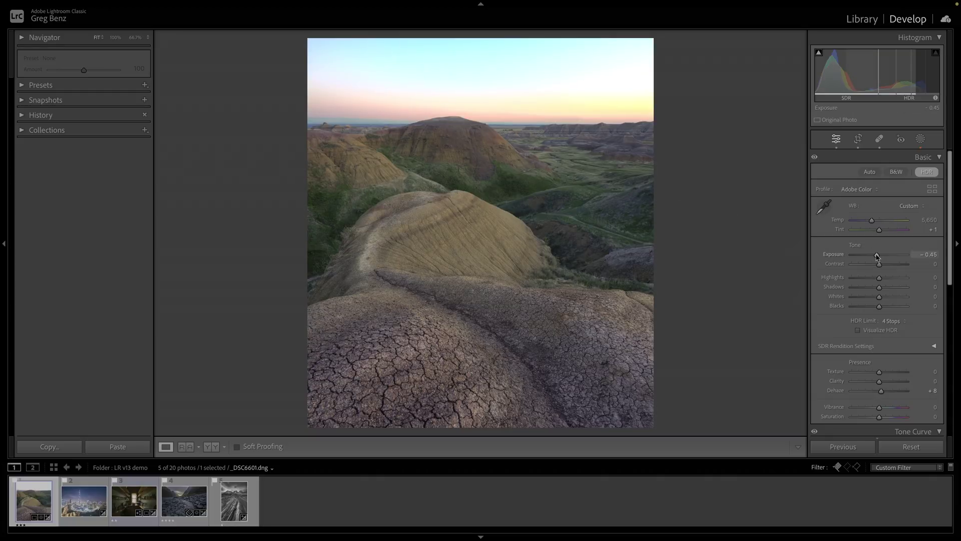
Set Exposure to -0.75, briefly preview the clipping and HDR range overlays, then hide them.
drag(876, 256, 875, 256)
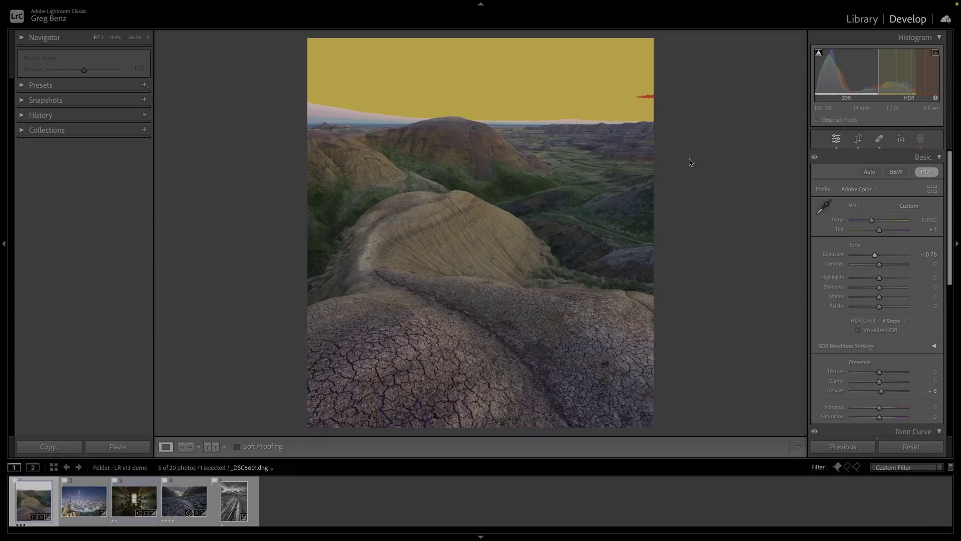
key(j)
key(j)
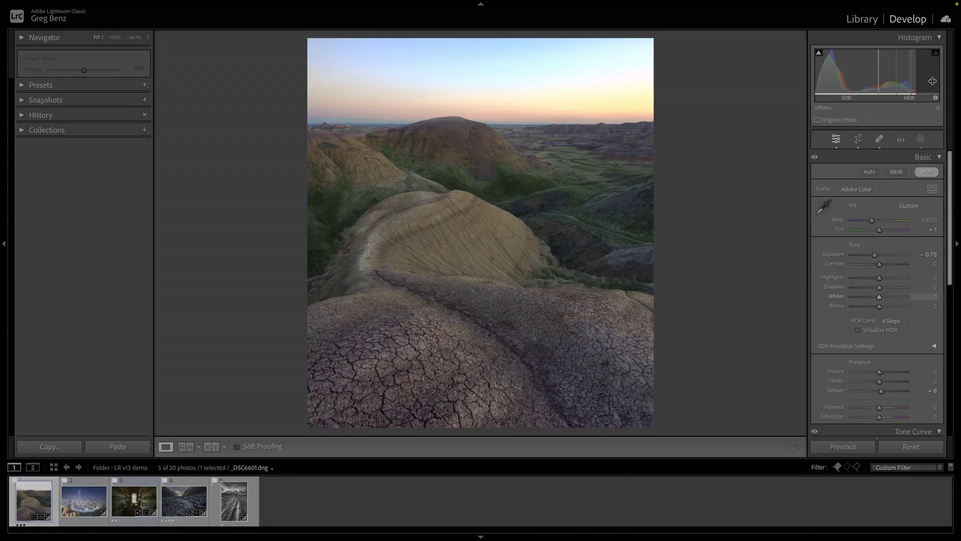
click(907, 89)
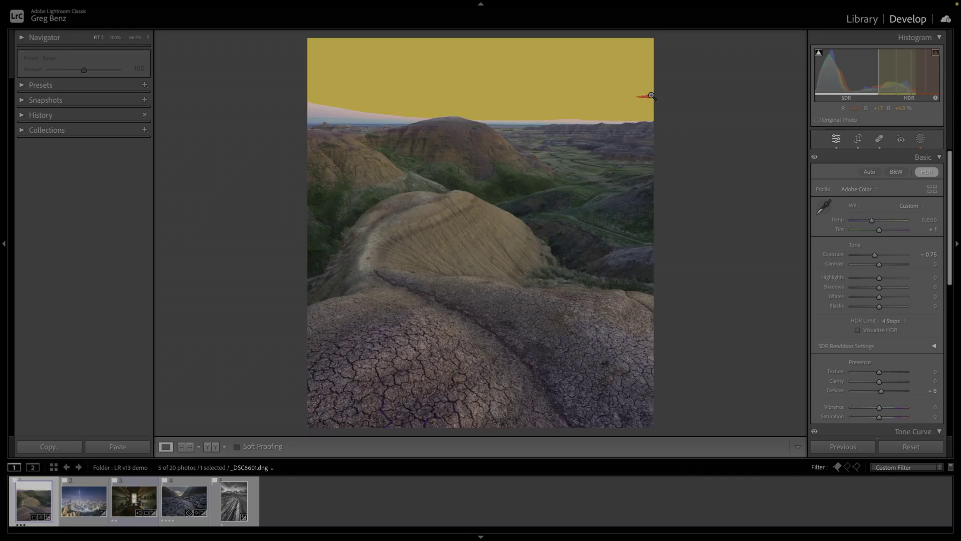
key(j)
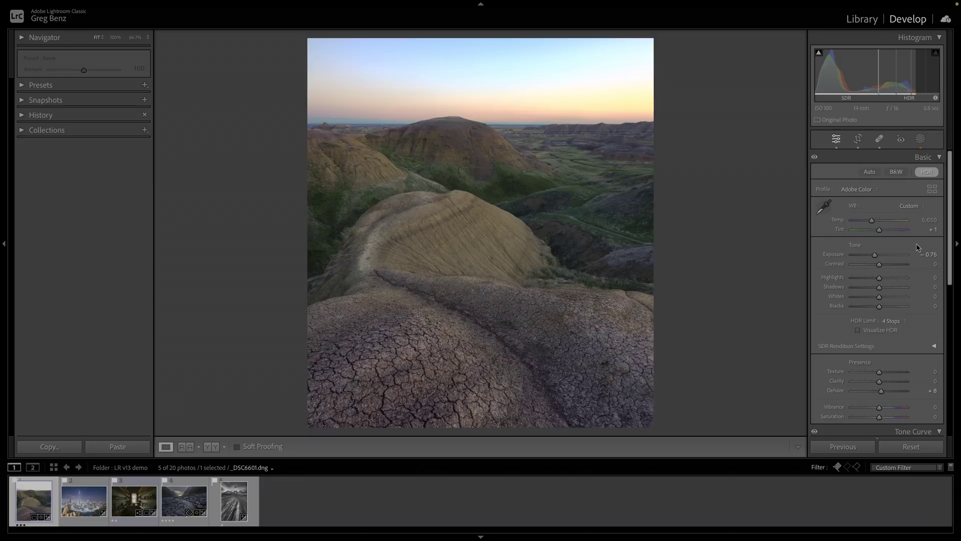
drag(950, 251, 950, 280)
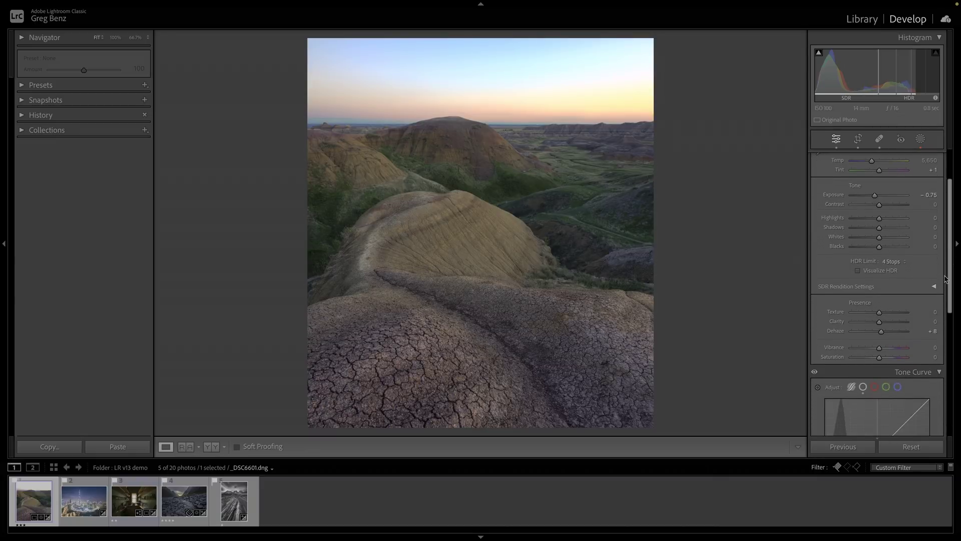
Lower Highlights to −9 while checking the Visualize HDR overlay, then turn the overlay off.
click(877, 273)
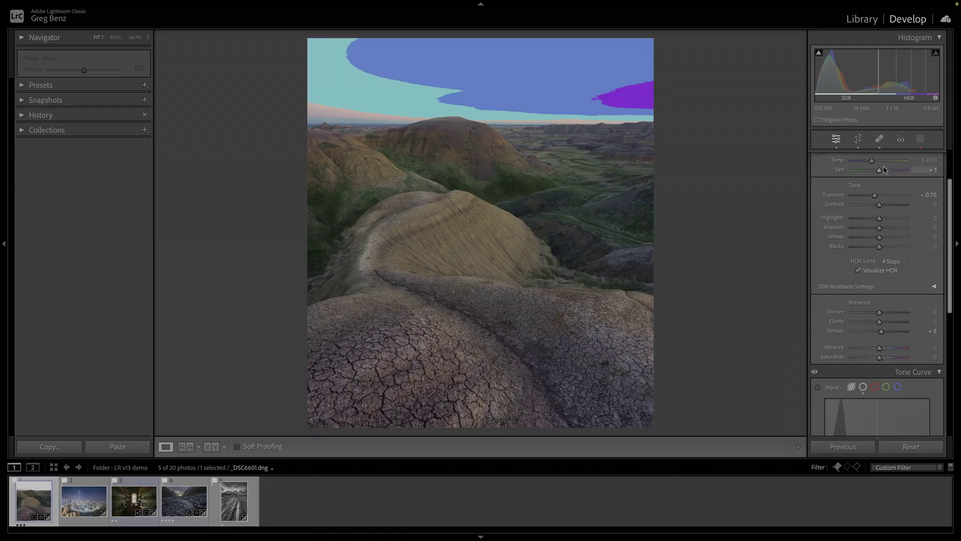
mouse_move(890, 95)
click(858, 270)
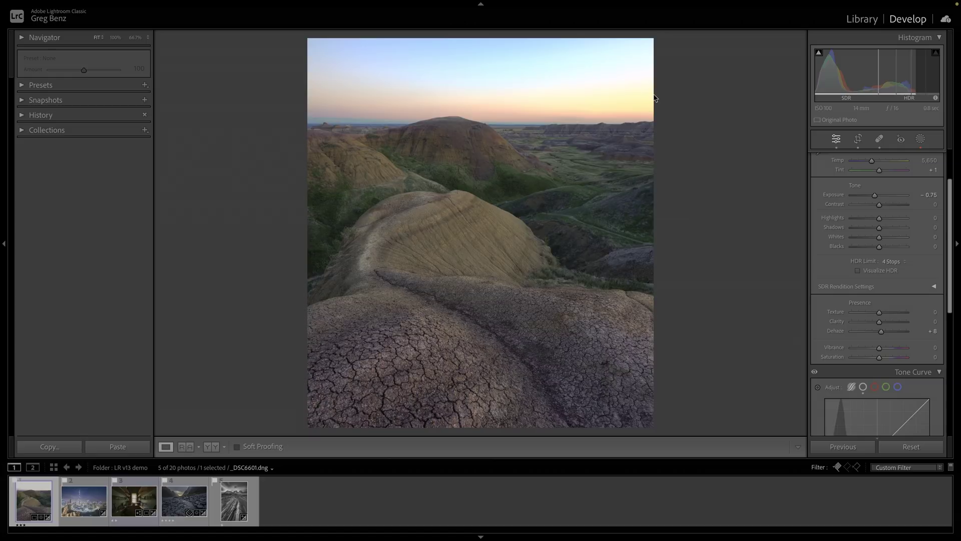
click(871, 271)
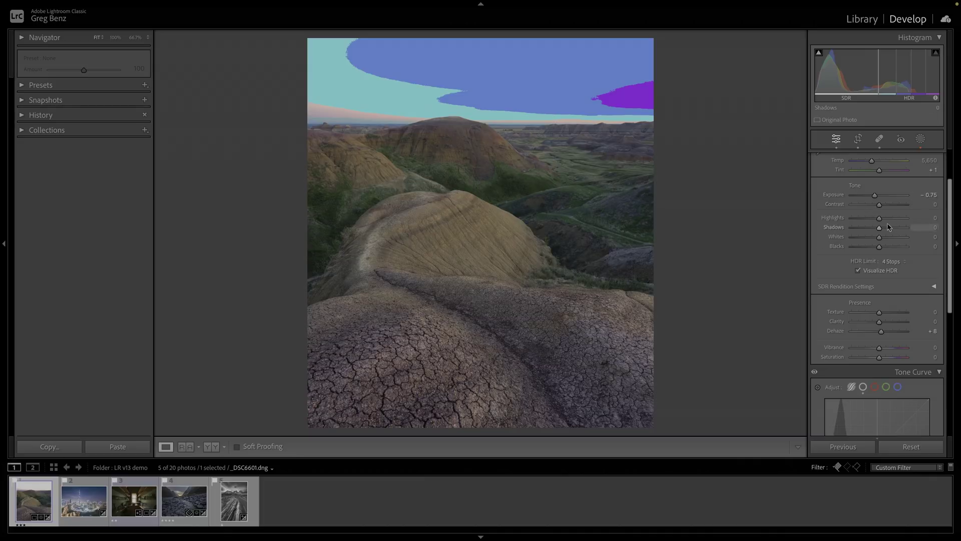
drag(878, 217, 877, 219)
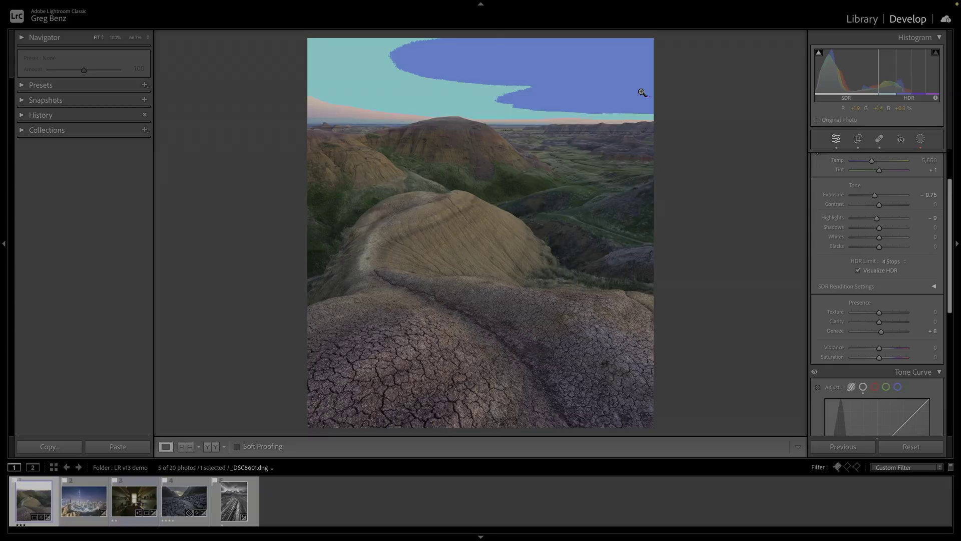
click(858, 271)
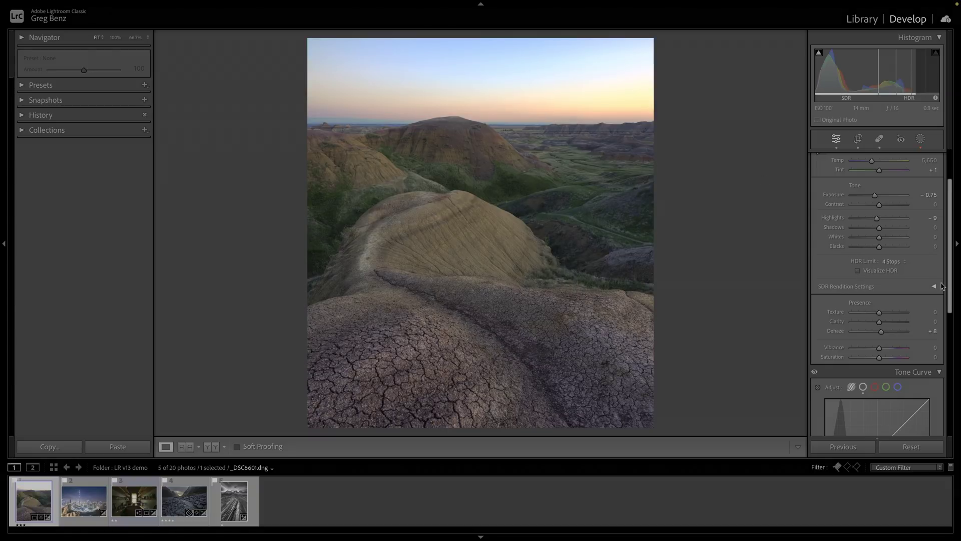
Undo the Highlights change and enable Preview For SDR Display under SDR Rendition Settings.
key(ctrl+z)
drag(949, 289, 947, 313)
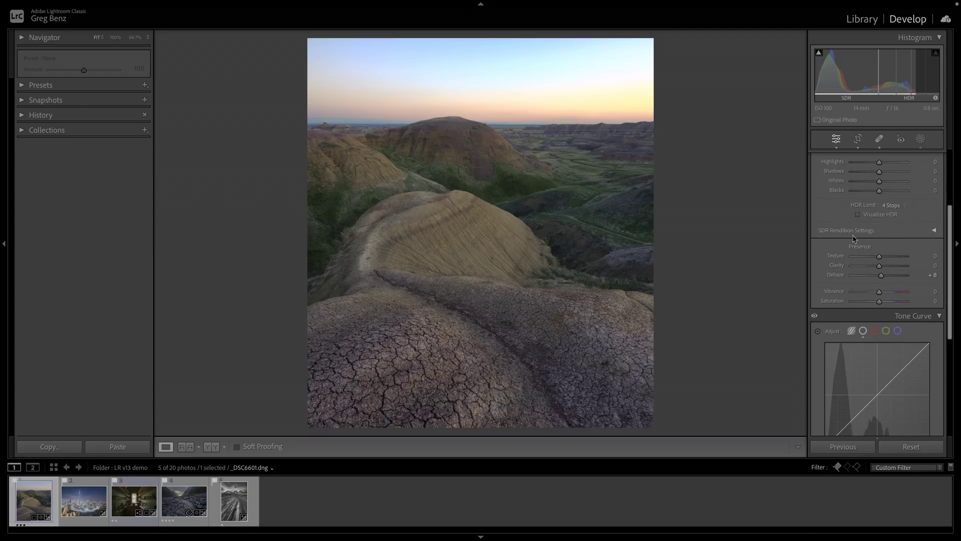
click(934, 231)
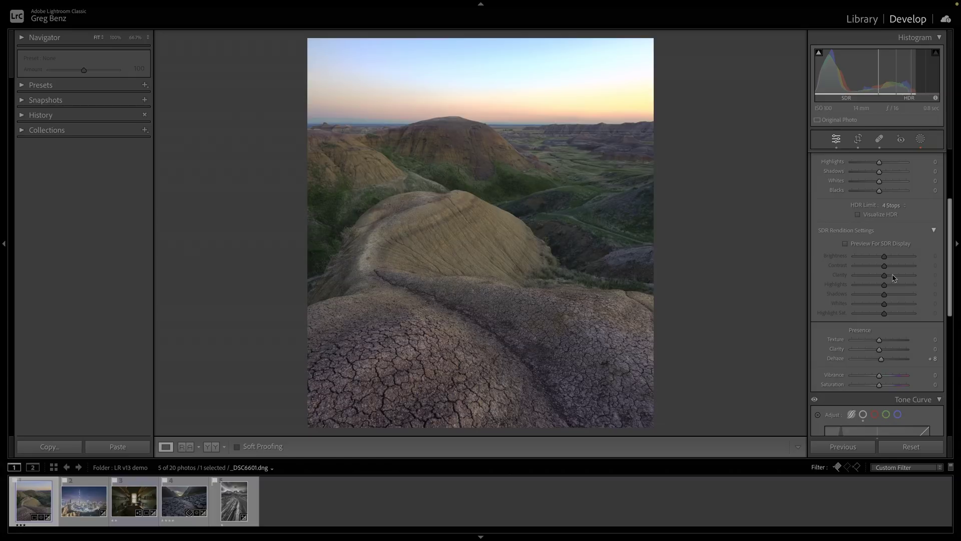
click(857, 246)
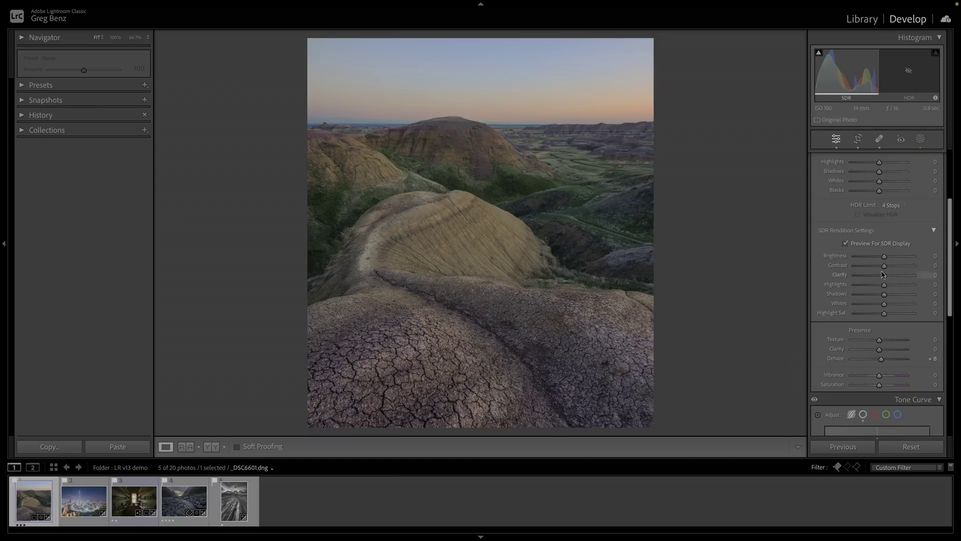
Set SDR Brightness to −38, Whites to +66 and Highlights to +18, comparing against HDR.
drag(884, 258, 874, 259)
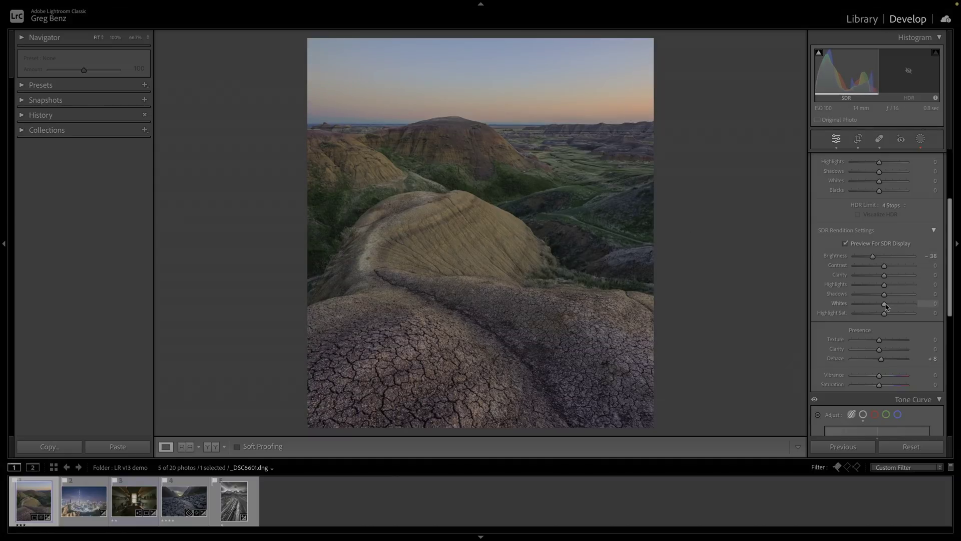
drag(884, 303, 903, 305)
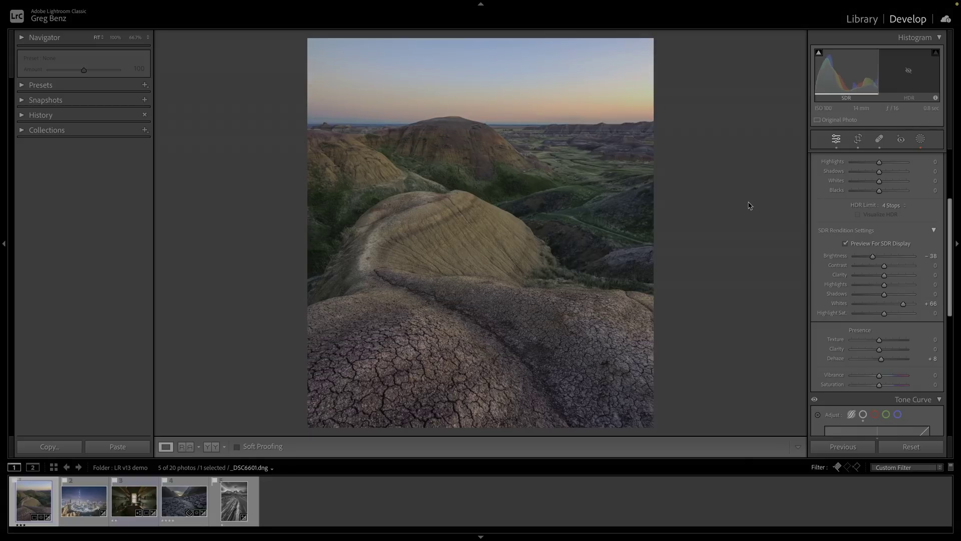
drag(885, 287, 890, 288)
click(846, 244)
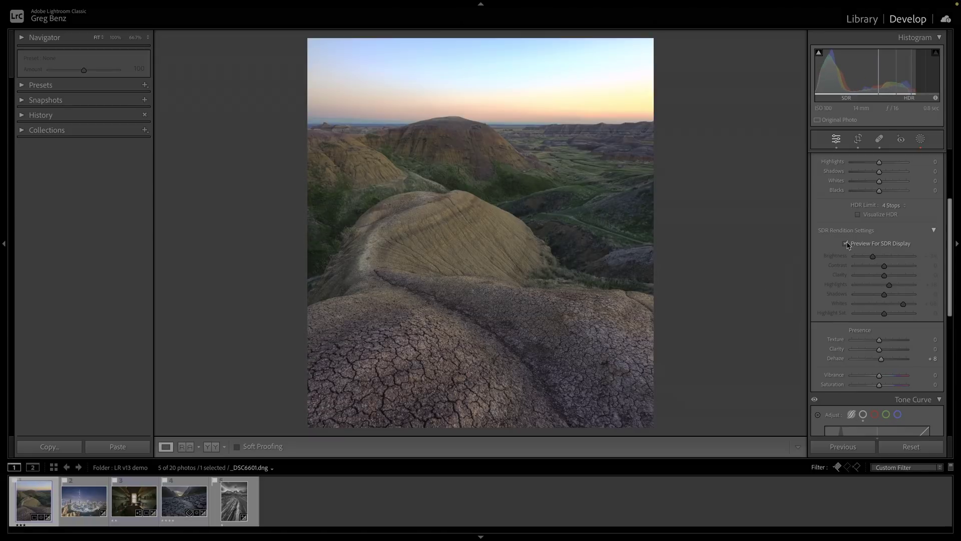
click(846, 244)
click(846, 244)
click(846, 243)
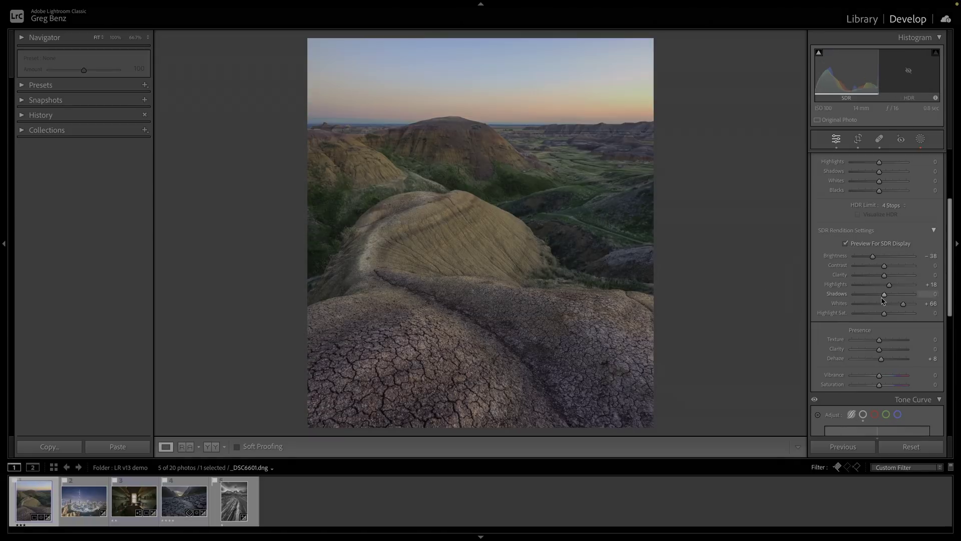
Set SDR Shadows +19, Clarity −34 and Highlight Sat. +17, then turn the SDR preview off.
drag(887, 295, 874, 277)
click(846, 244)
click(846, 244)
click(846, 243)
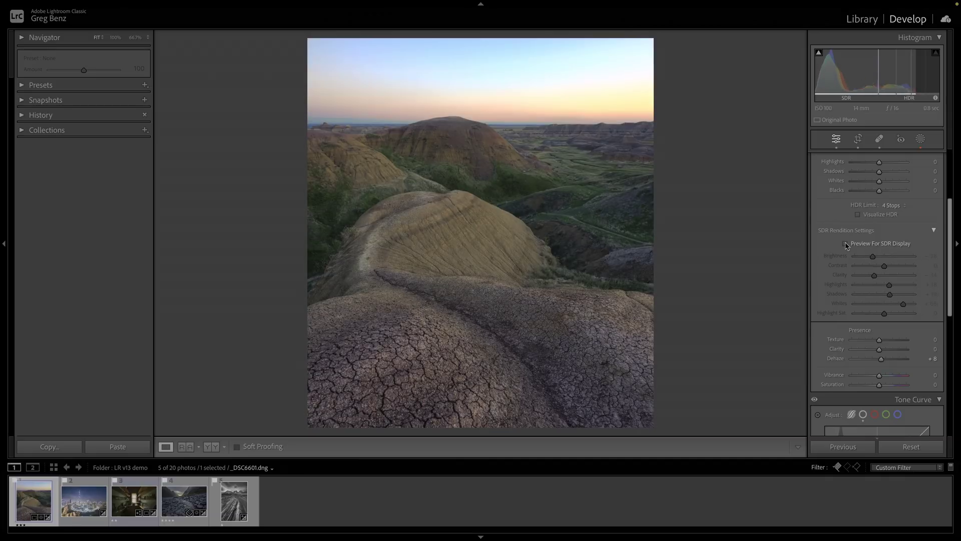
click(846, 243)
mouse_move(884, 313)
mouse_down()
mouse_move(899, 313)
mouse_move(890, 313)
mouse_up()
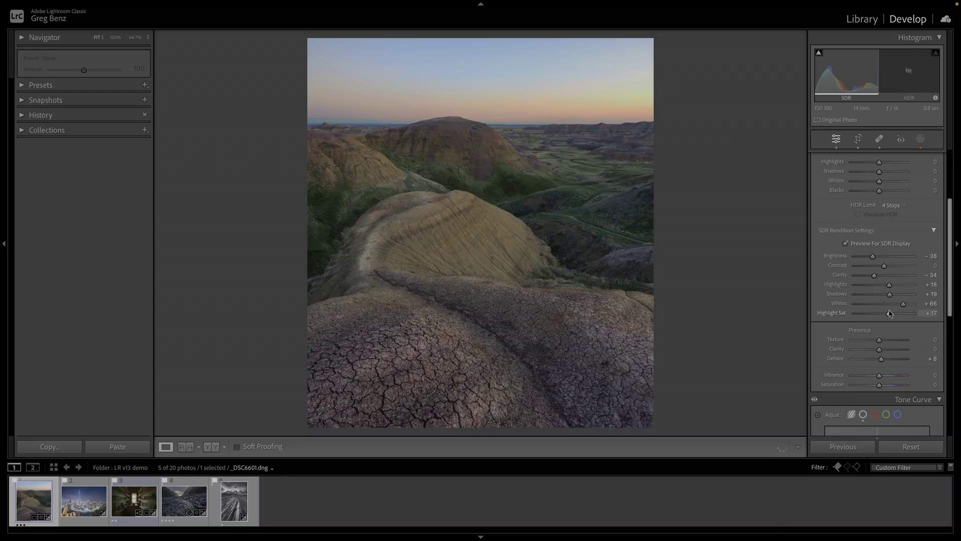
click(846, 244)
click(846, 244)
click(846, 244)
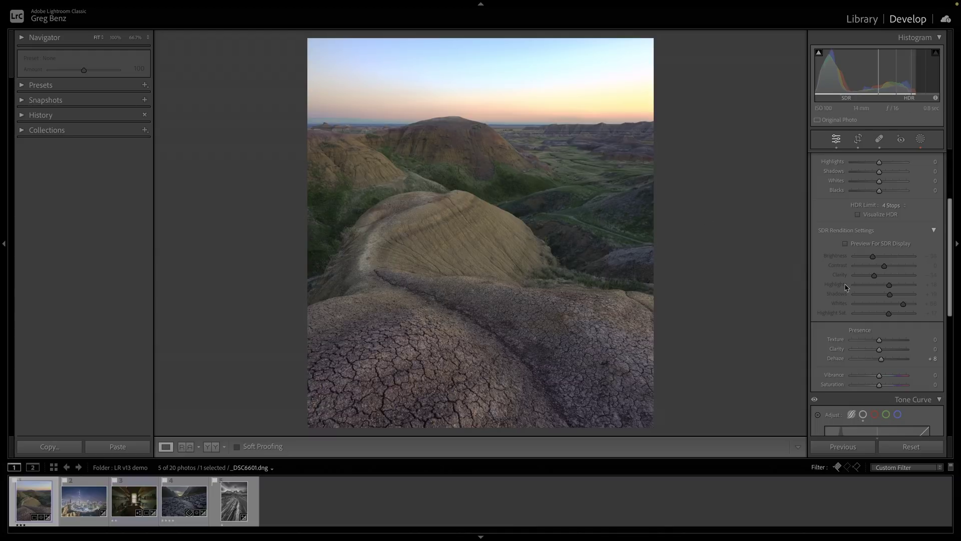
click(846, 244)
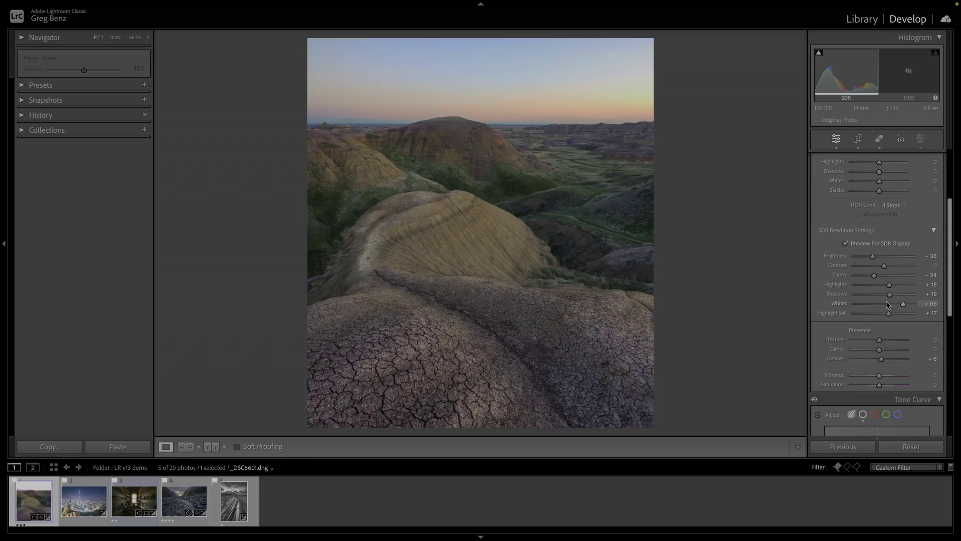
click(846, 244)
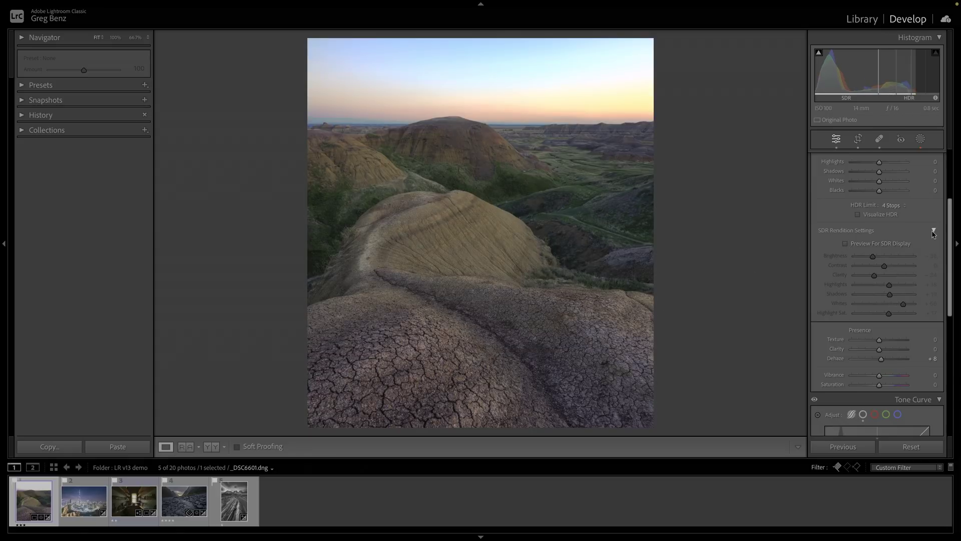
Collapse SDR Rendition Settings and scroll down to the straight Tone Curve with region sliders at 0.
click(934, 232)
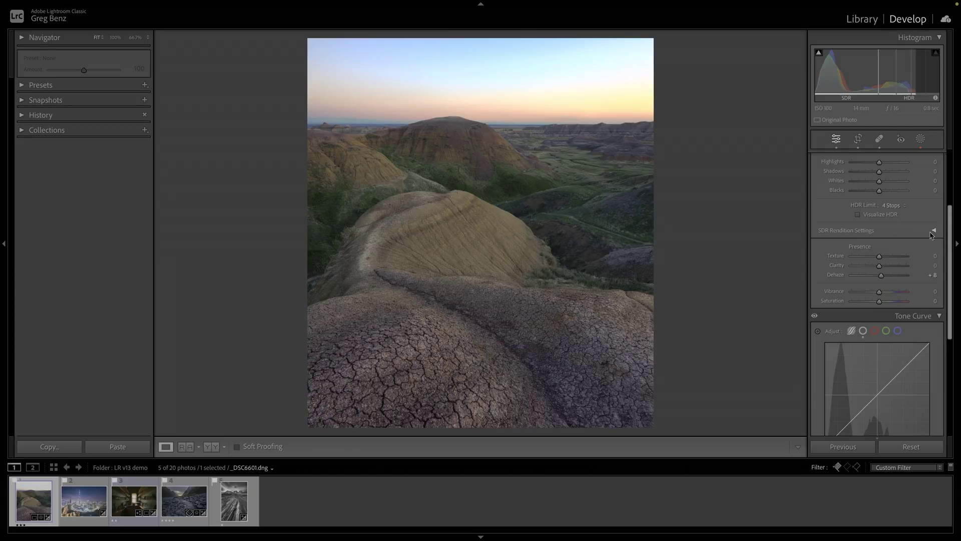
drag(951, 234, 951, 244)
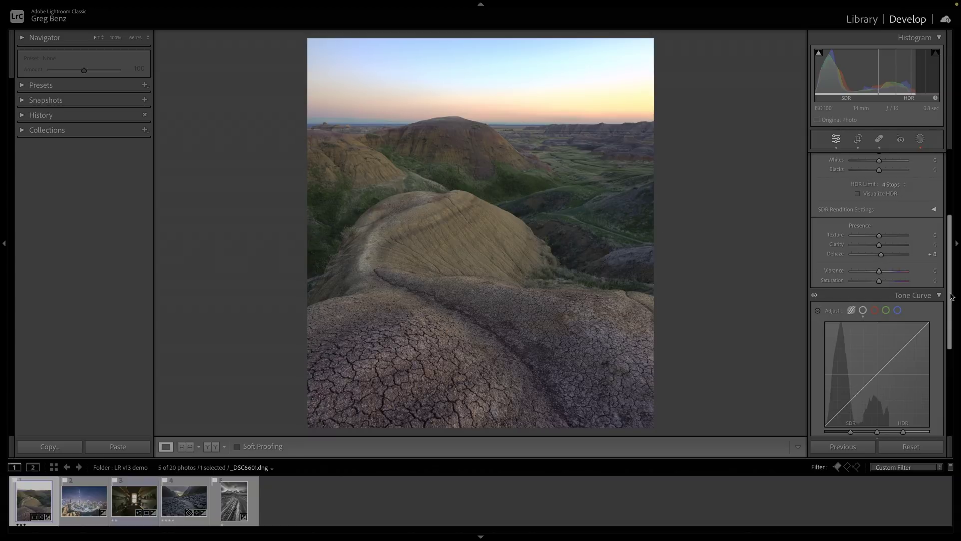
drag(951, 294, 950, 329)
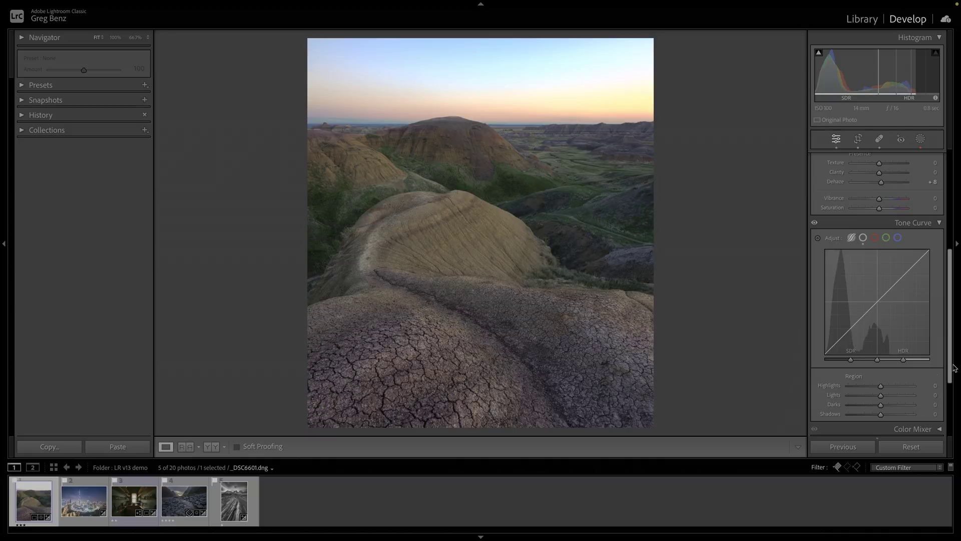
Collapse the histogram and toggle HDR editing off and back on for the badlands photo.
drag(954, 367, 957, 231)
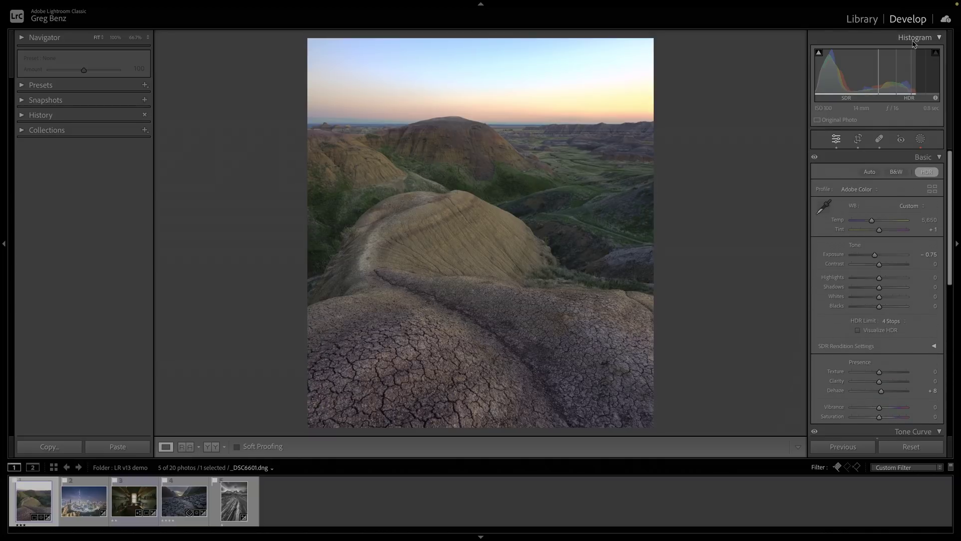
click(940, 38)
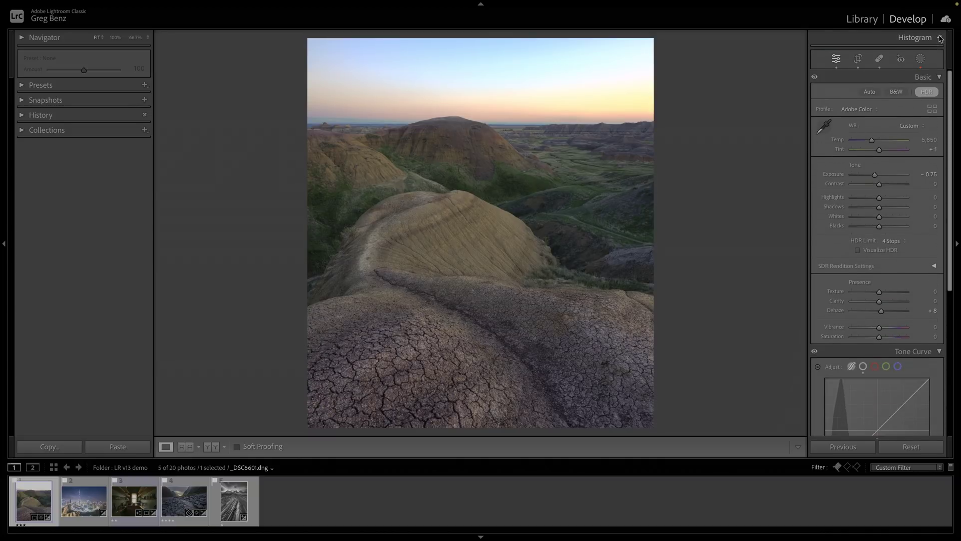
click(927, 93)
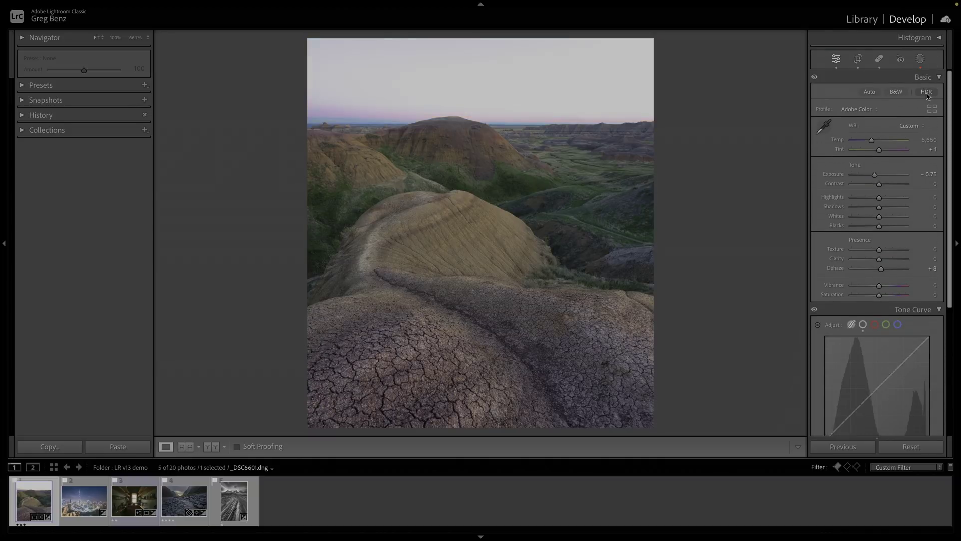
scroll(945, 295, down, 3)
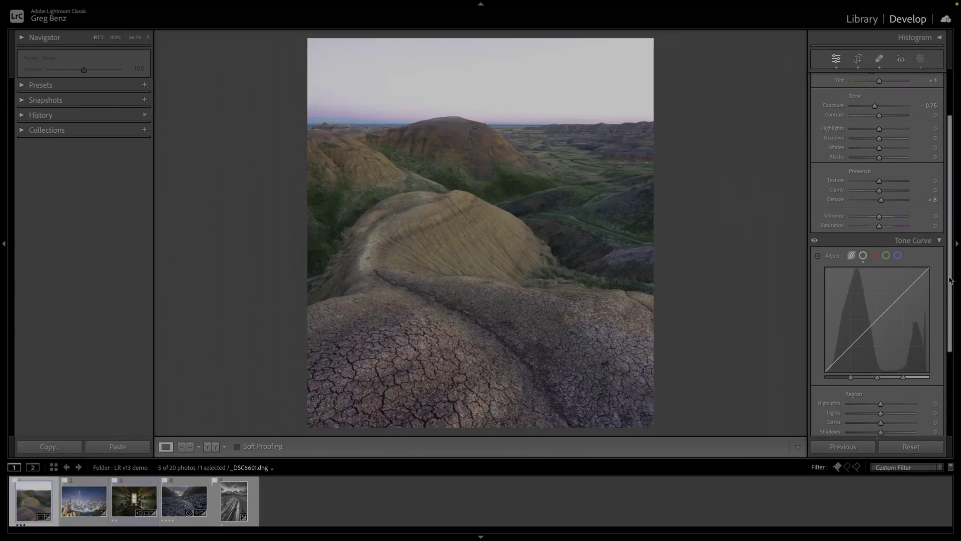
scroll(955, 195, up, 3)
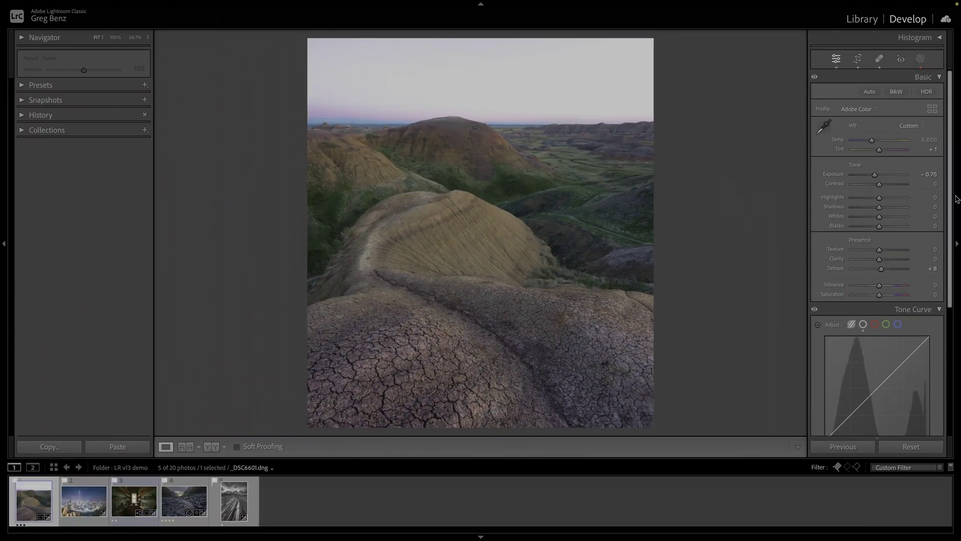
click(927, 91)
scroll(946, 188, down, 3)
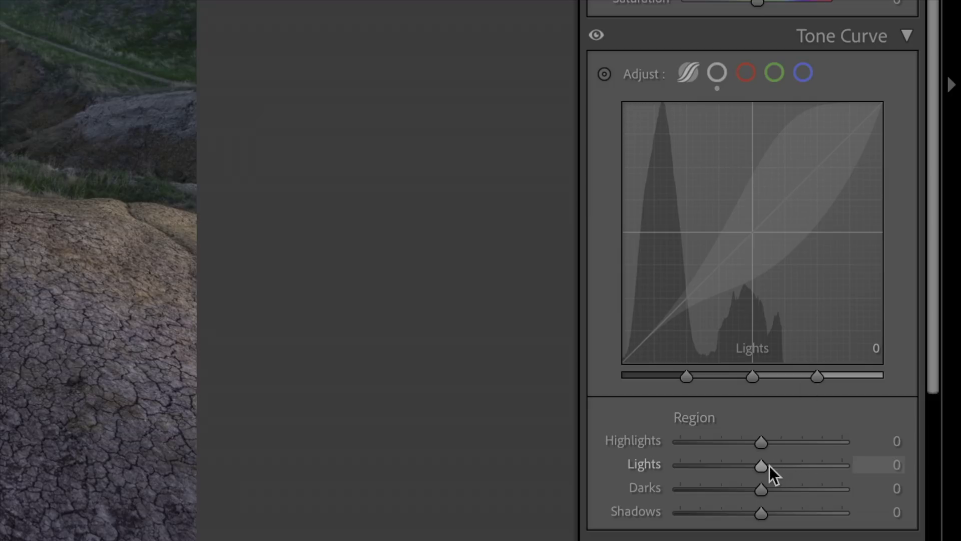
Brighten the tone curve's Lights region and compare the result with HDR off and on.
drag(764, 466, 811, 470)
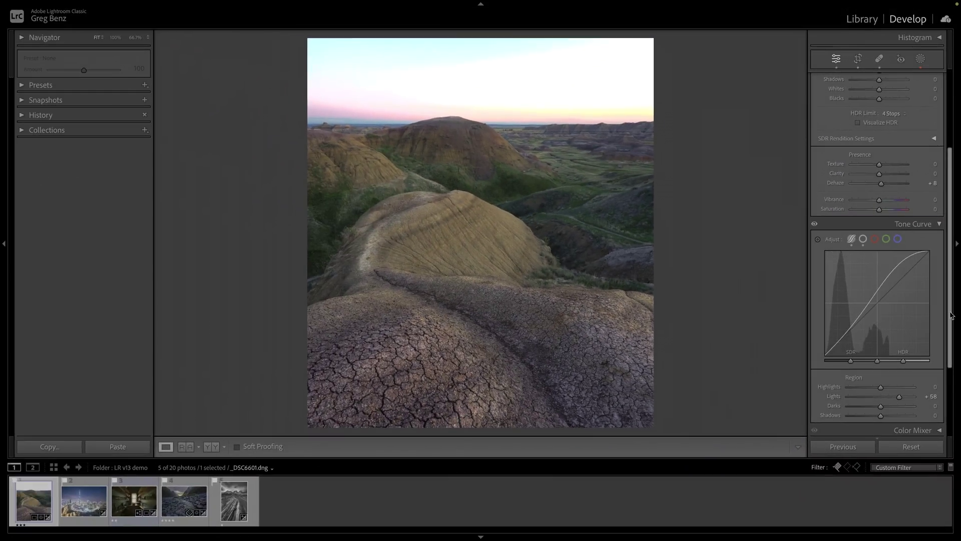
drag(951, 316, 951, 239)
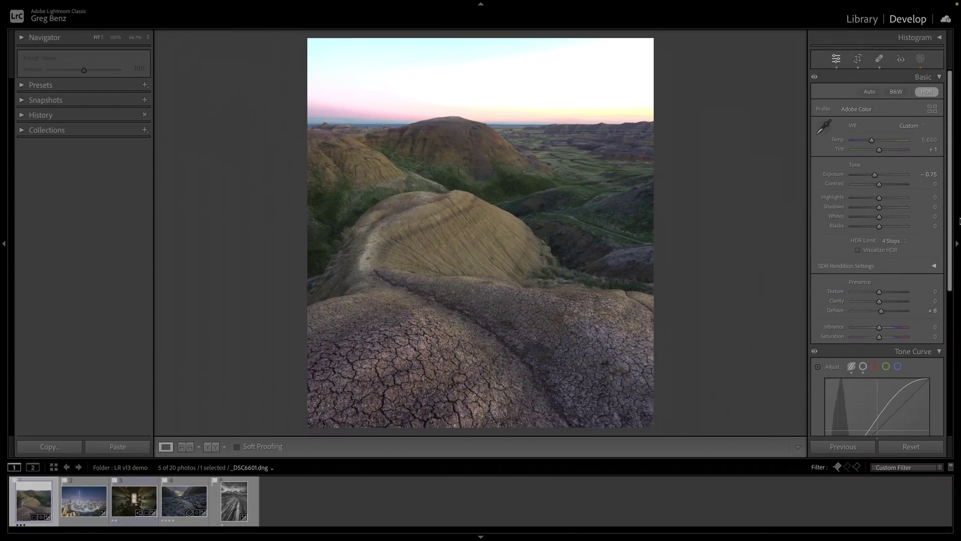
click(927, 92)
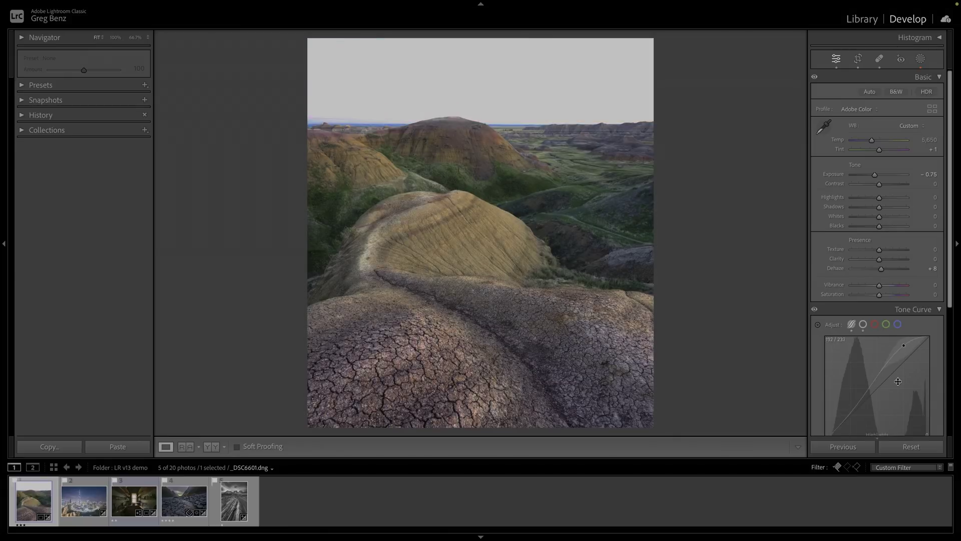
drag(949, 302, 956, 347)
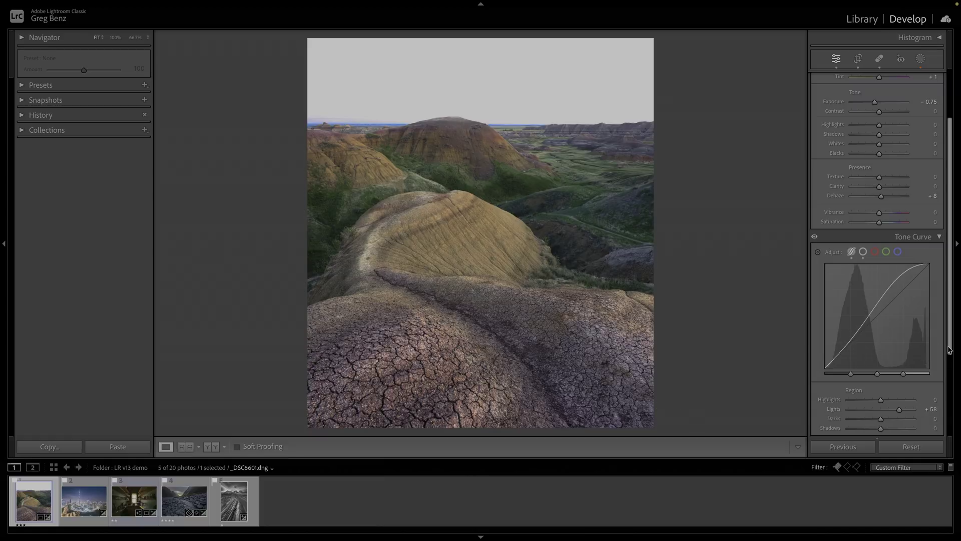
drag(950, 349, 953, 278)
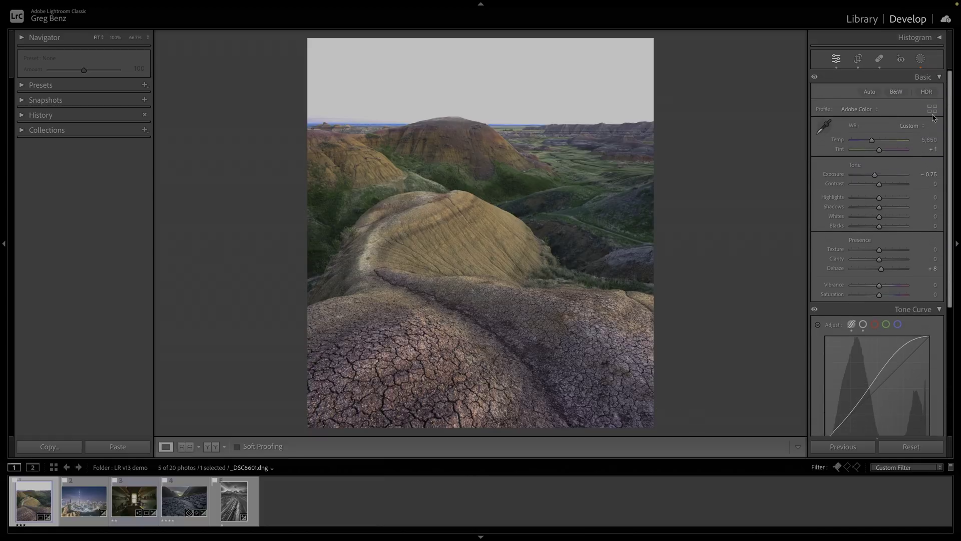
click(928, 92)
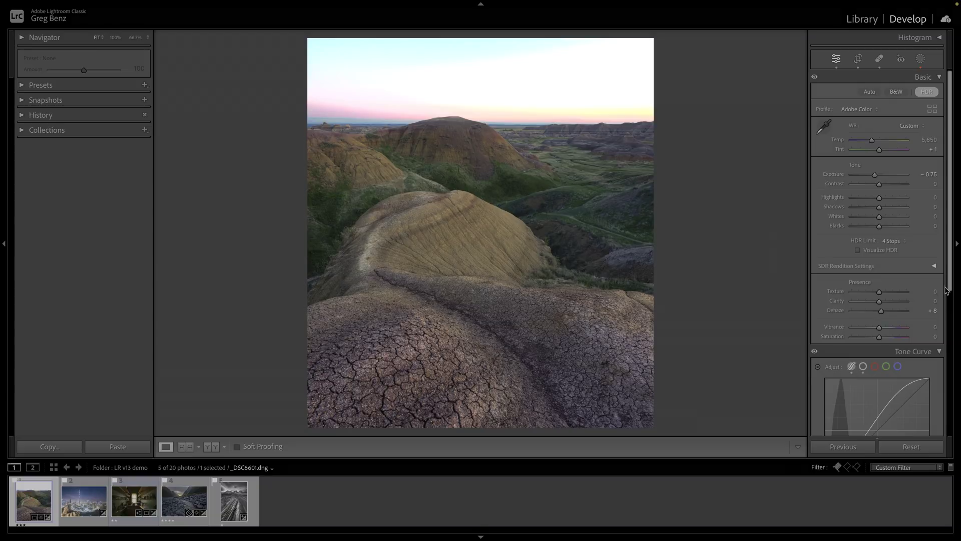
Reset the tone curve's Lights region slider to 0, leaving the curve straight.
scroll(952, 285, down, 3)
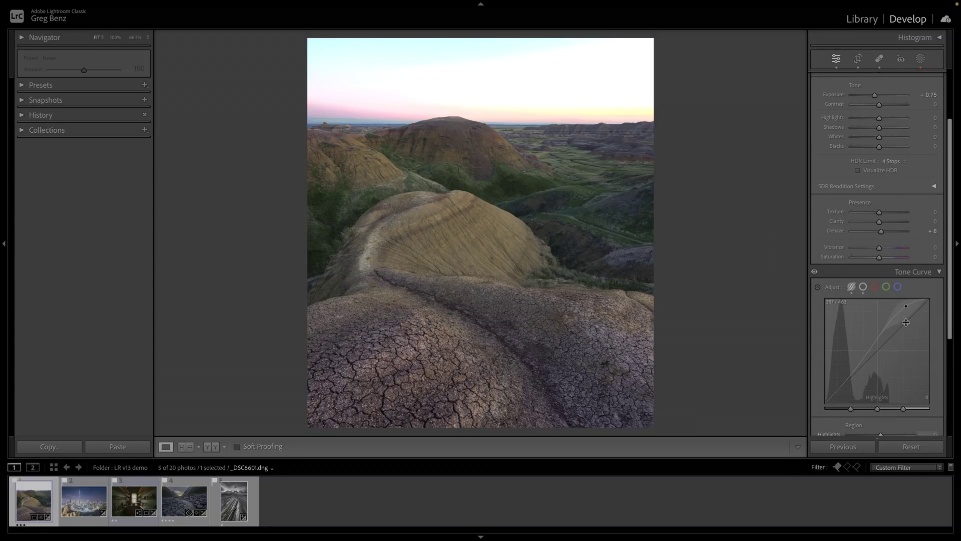
scroll(942, 353, down, 2)
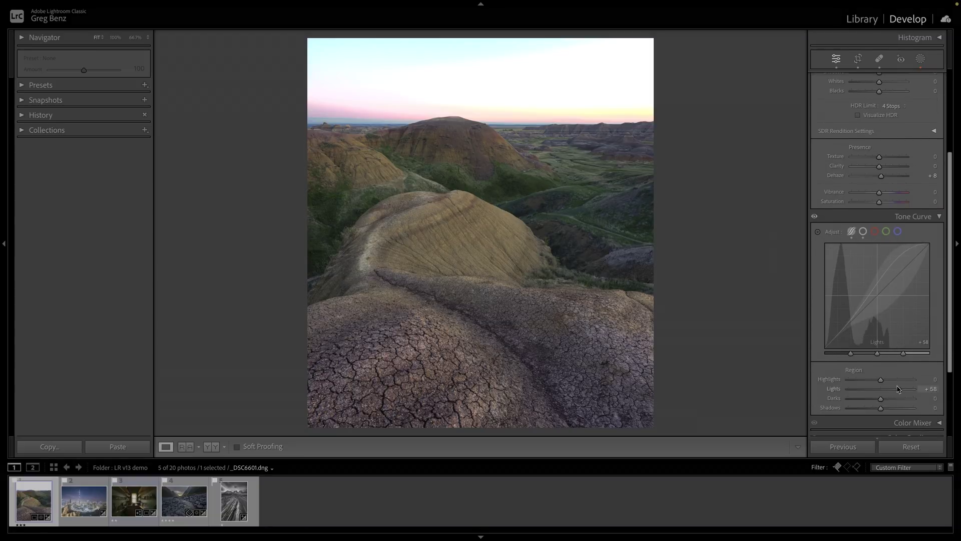
double_click(888, 314)
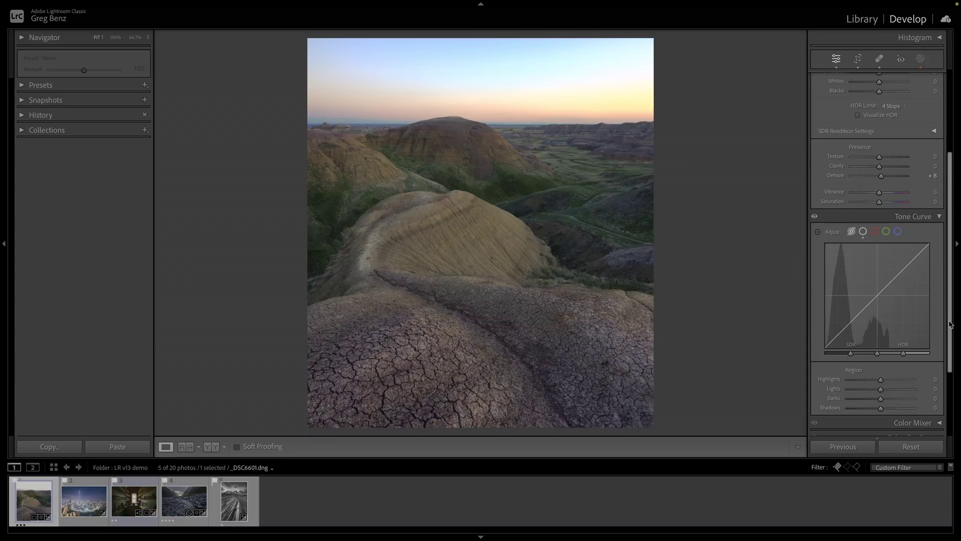
drag(951, 324, 952, 220)
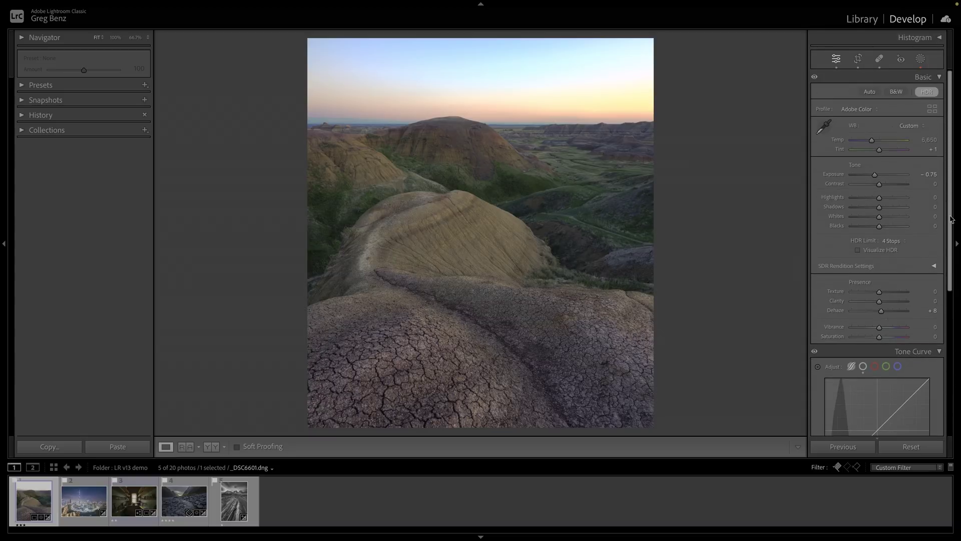
Open the Dubai night photo, undo a trial exposure change, enable HDR and show the histogram.
click(83, 500)
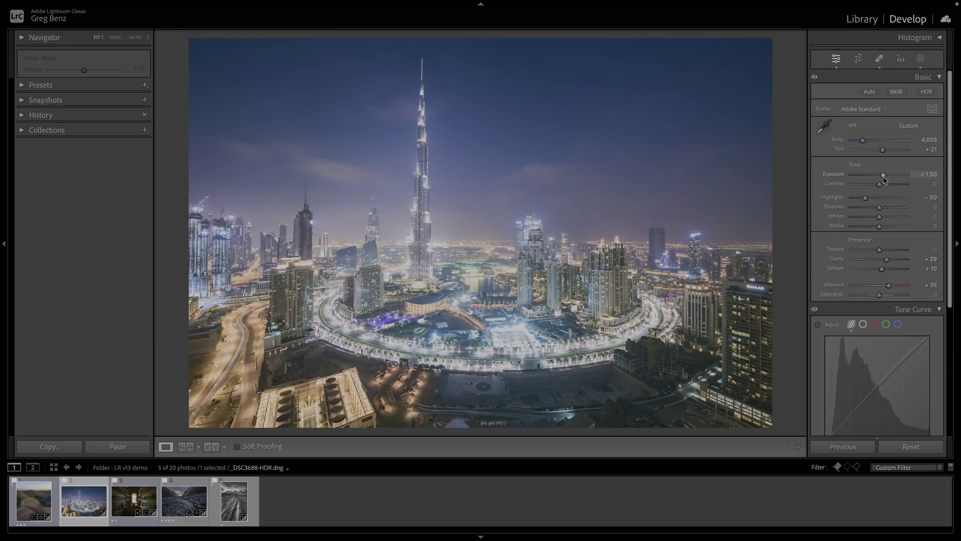
drag(883, 177, 881, 178)
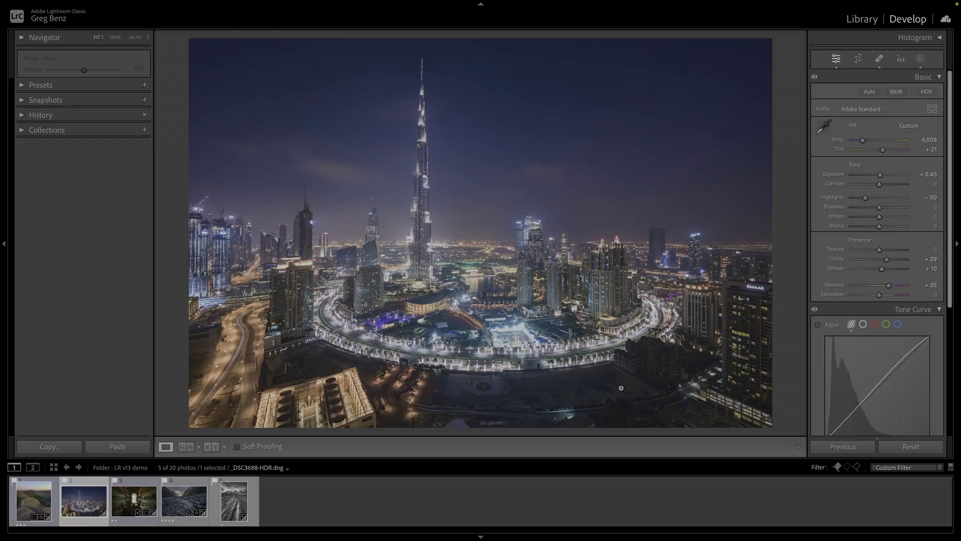
key(ctrl+z)
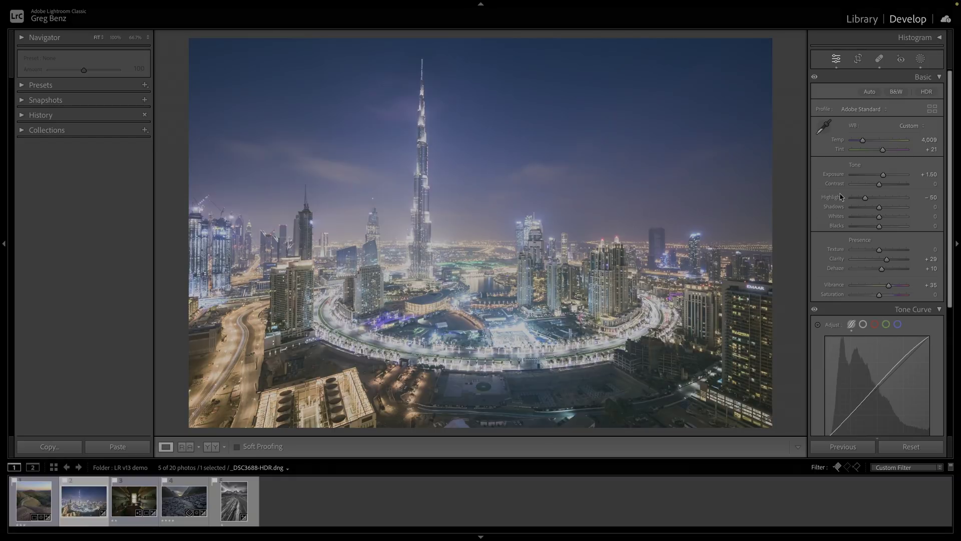
click(925, 93)
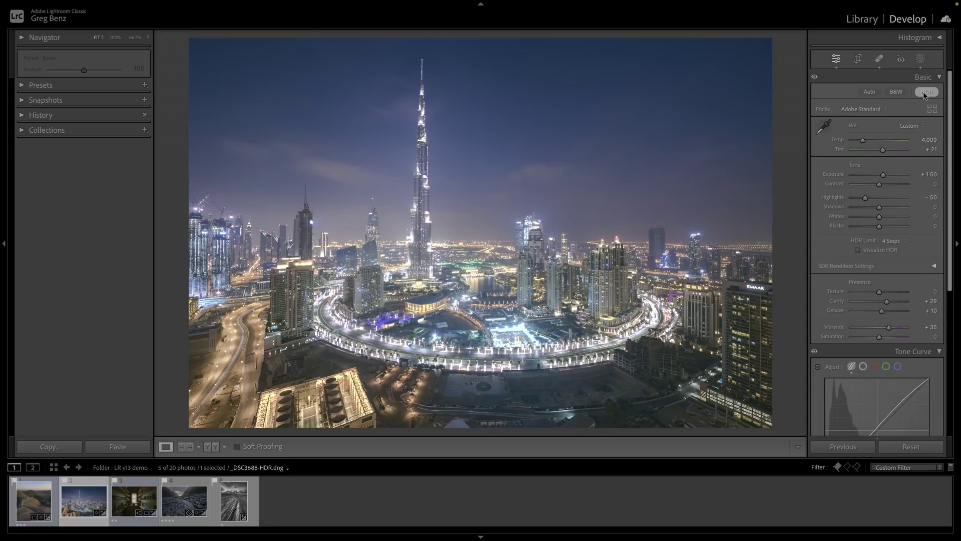
click(932, 38)
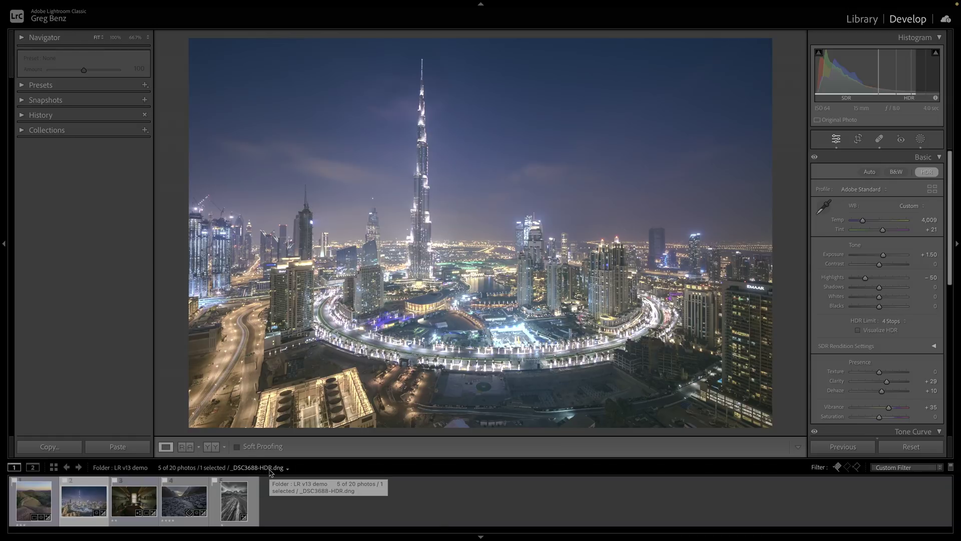
Select photos 2 through 4, view Photo Merge > HDR without merging, then deselect all.
shift+click(177, 503)
right_click(176, 503)
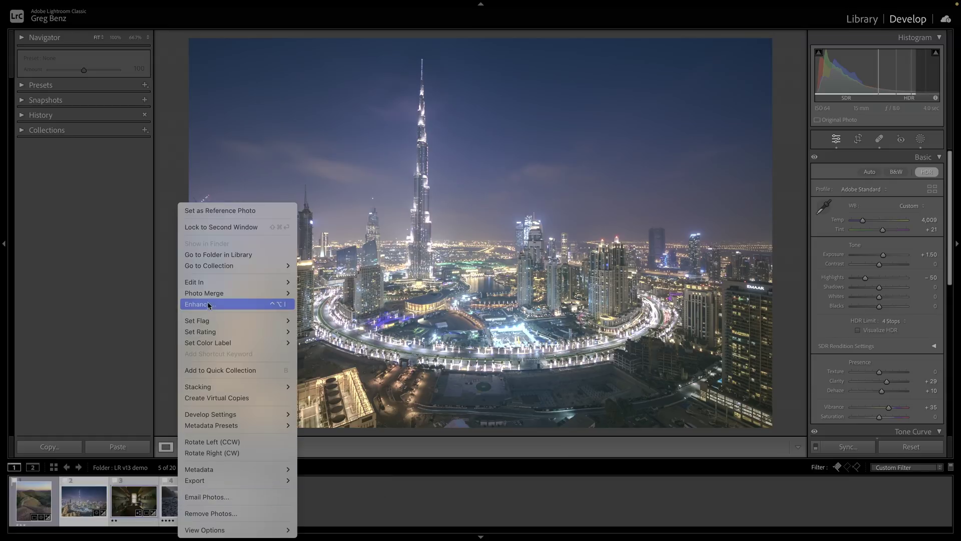
mouse_move(241, 293)
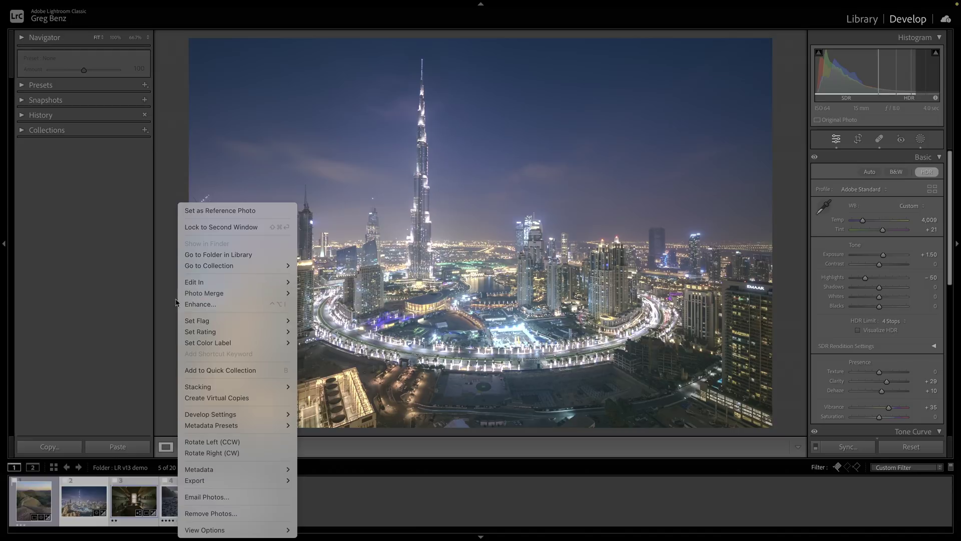
click(150, 303)
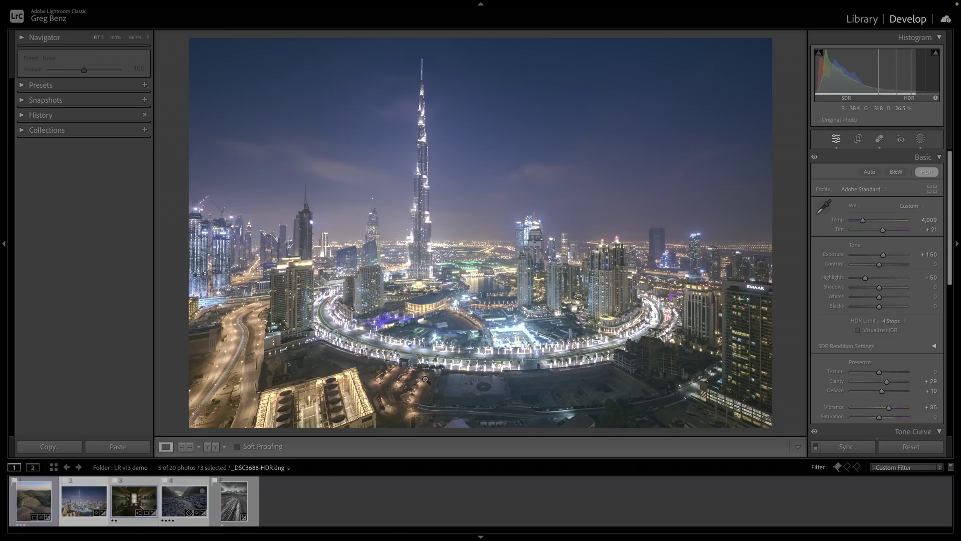
click(279, 506)
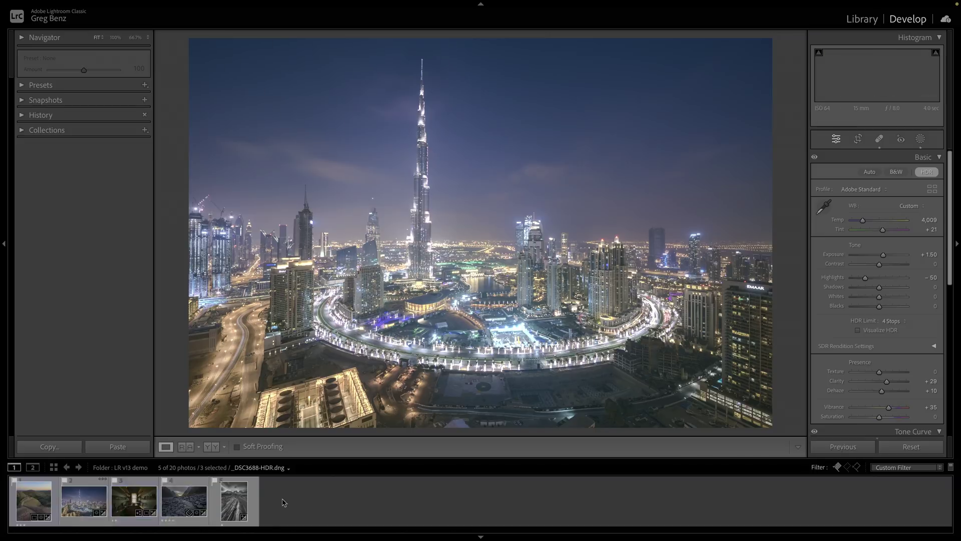
Open the pantry photo, enable HDR, and toggle it off and on to compare looks.
click(148, 507)
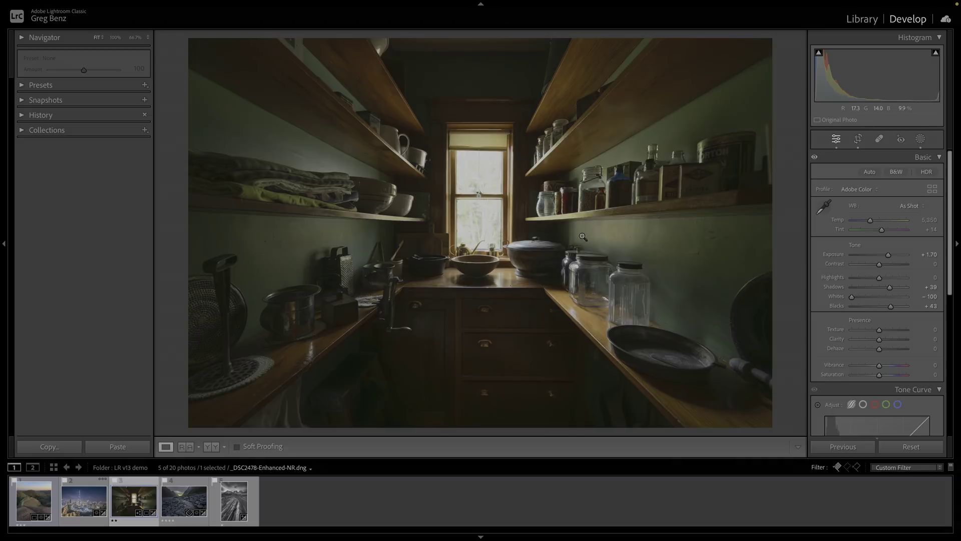
click(926, 172)
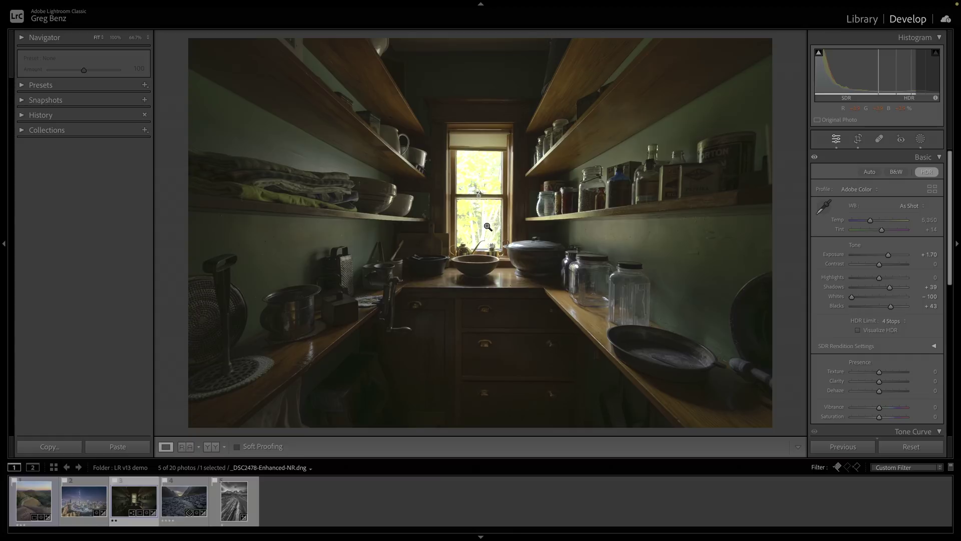
click(932, 172)
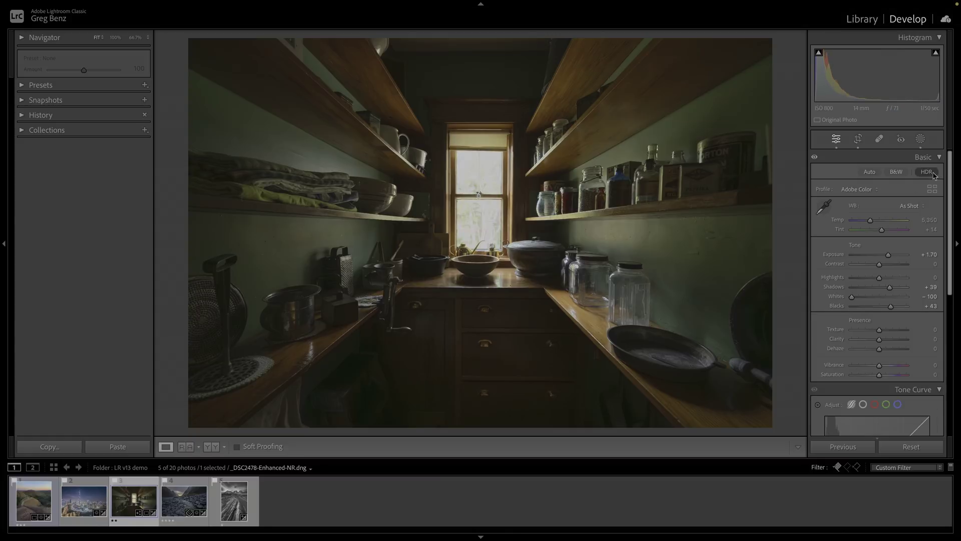
click(933, 174)
click(934, 174)
click(934, 174)
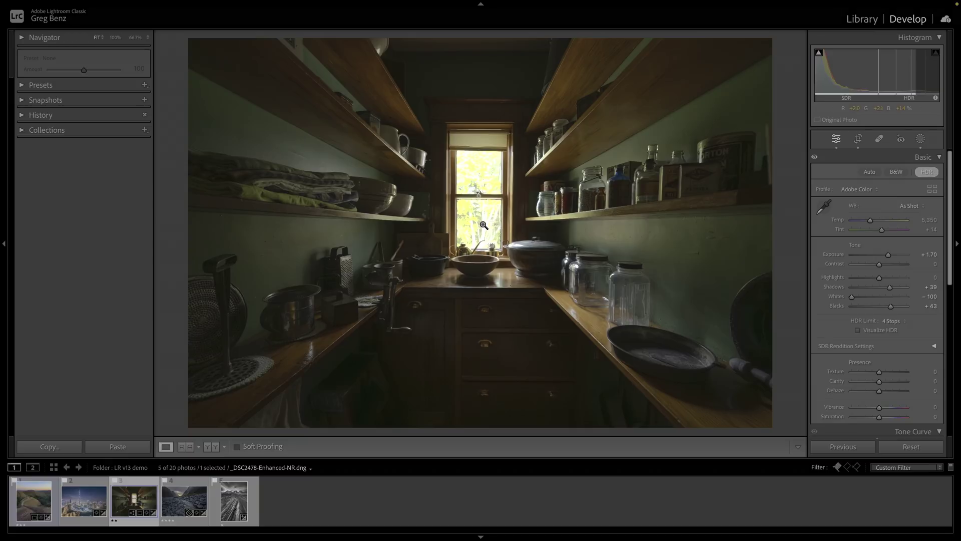
Enable HDR on the rocky mountain valley photo, then open the black-and-white rock photo _DSC5237.dng.
click(186, 510)
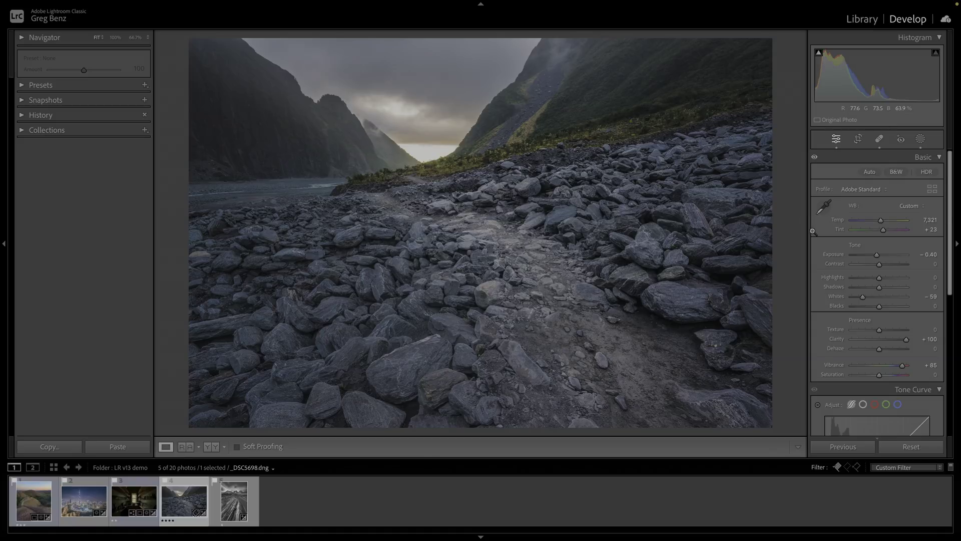
click(929, 173)
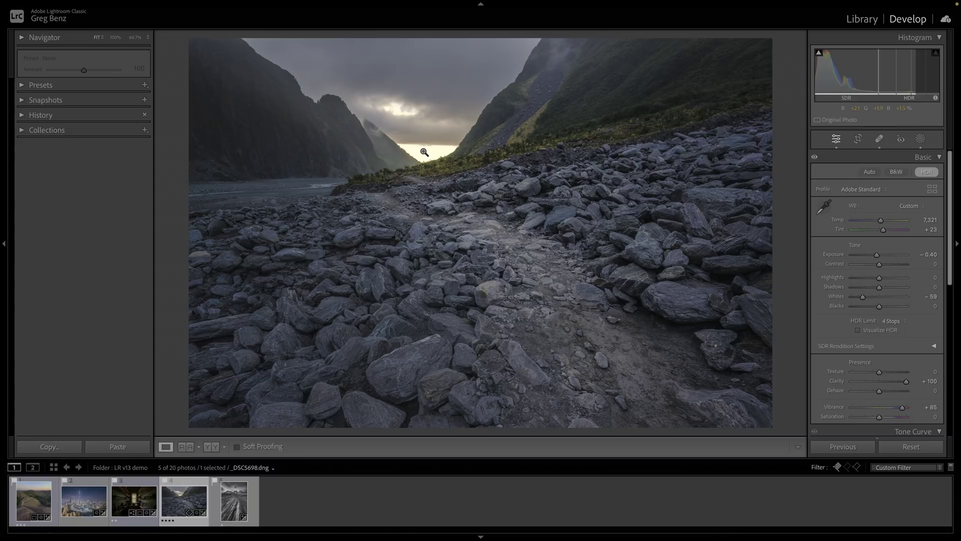
click(236, 506)
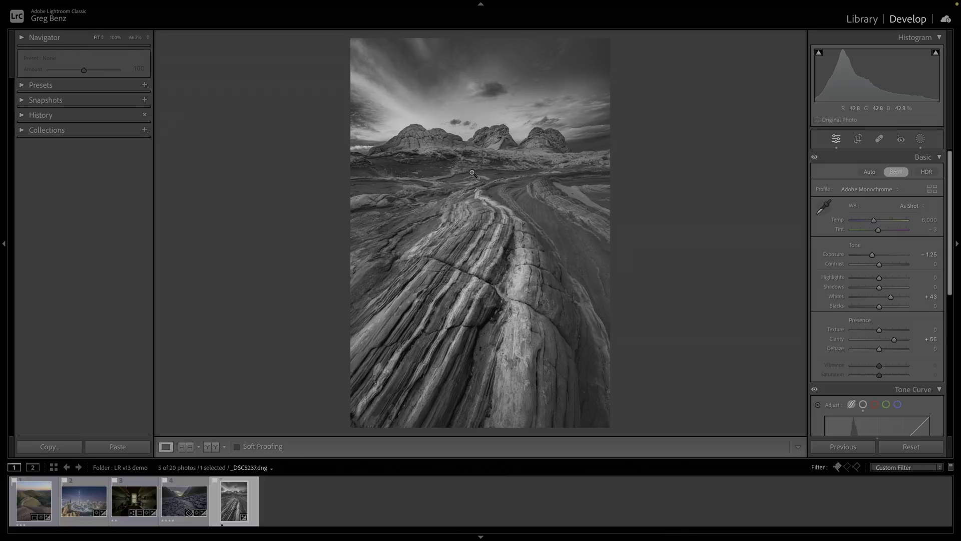
Enable HDR on the black-and-white sandstone photo and scroll down to its Tone Curve.
click(925, 172)
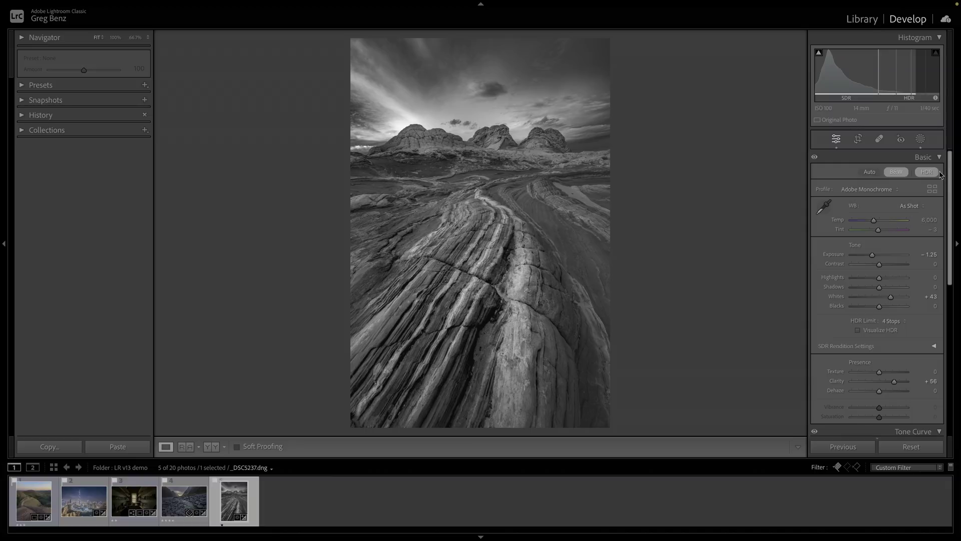
scroll(950, 183, down, 5)
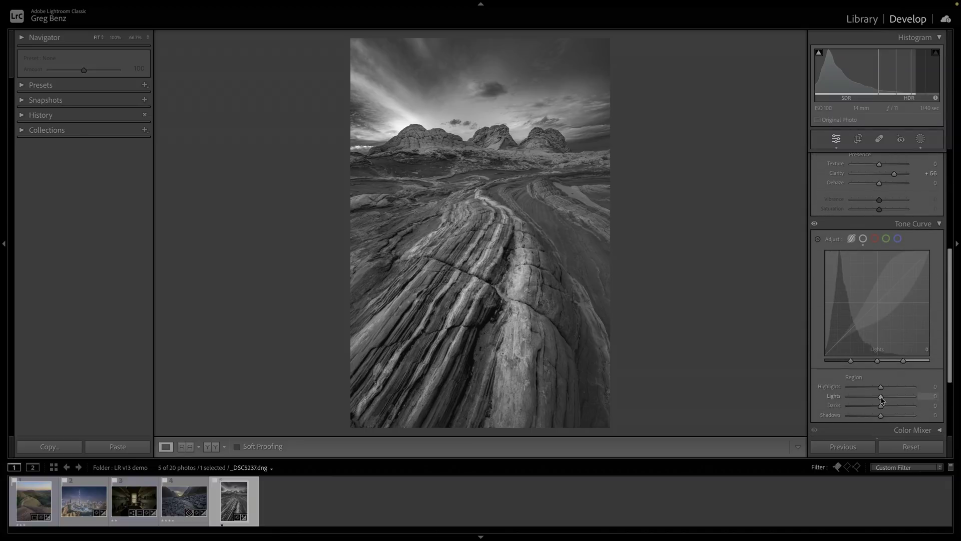
Raise the tone curve's Lights region to +48, checking the HDR and clipping overlays with J.
drag(882, 399, 891, 399)
key(j)
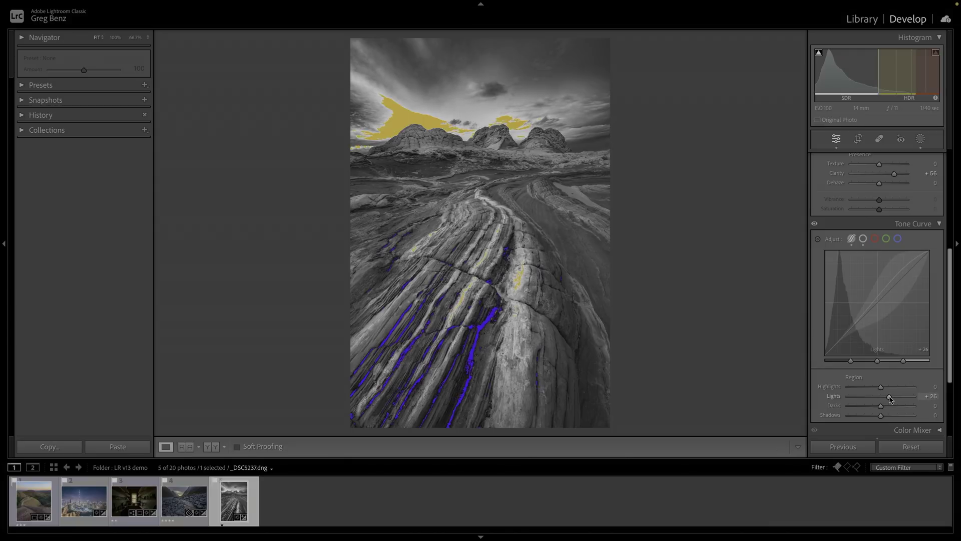
drag(890, 398, 904, 395)
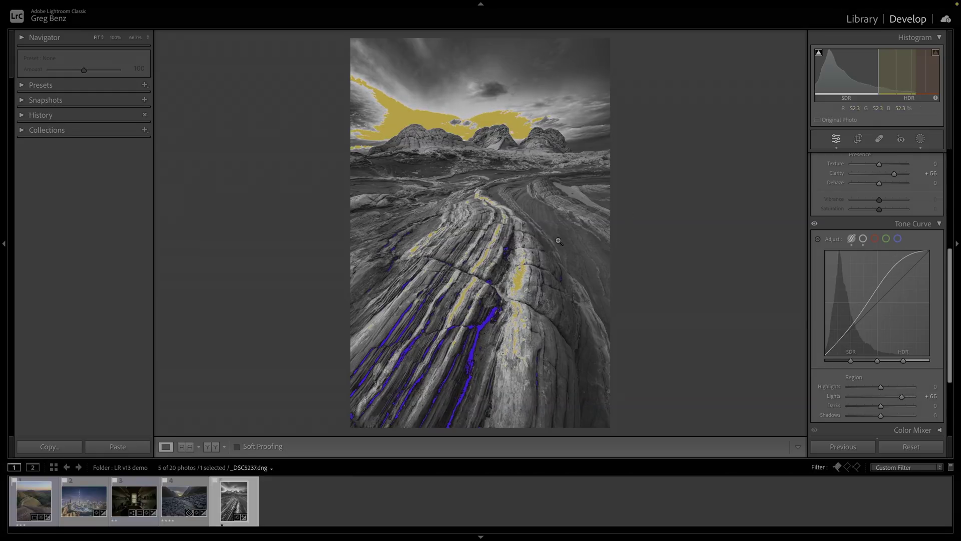
key(j)
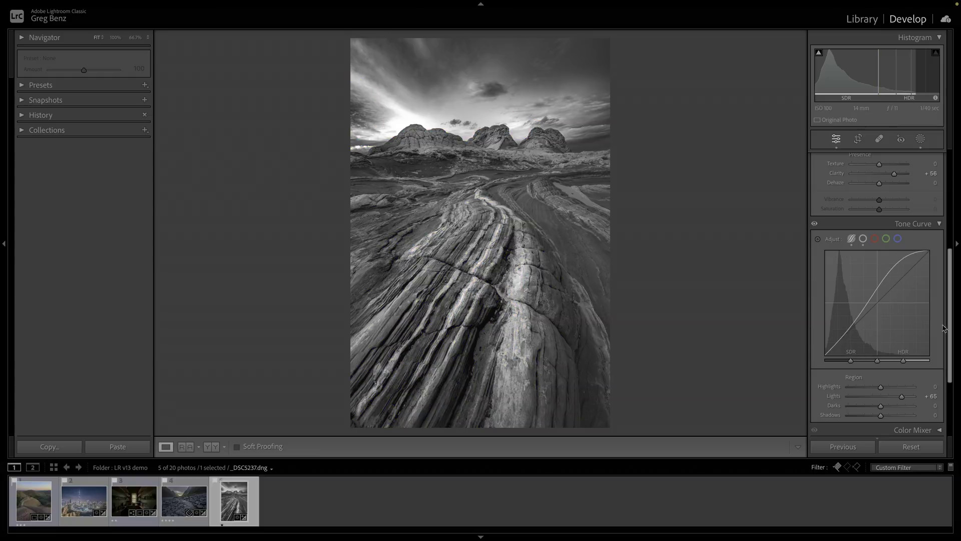
Lower the exposure slightly and compare the edit with the unedited version using backslash.
drag(952, 331, 958, 254)
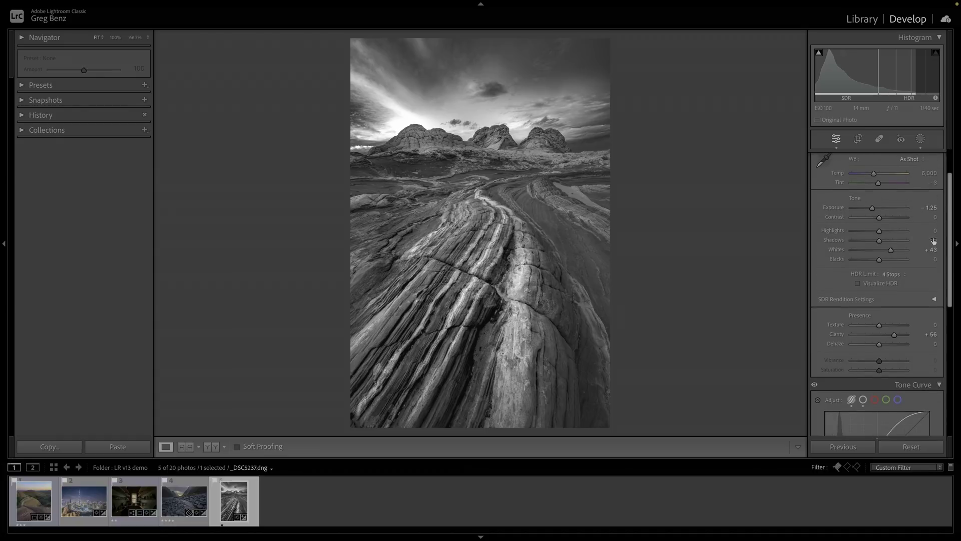
drag(872, 207, 869, 210)
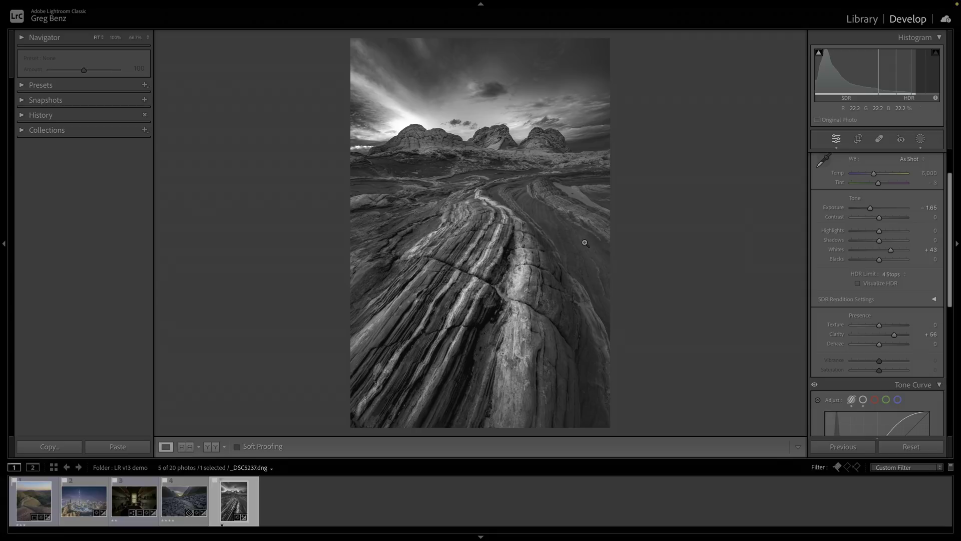
key(backslash)
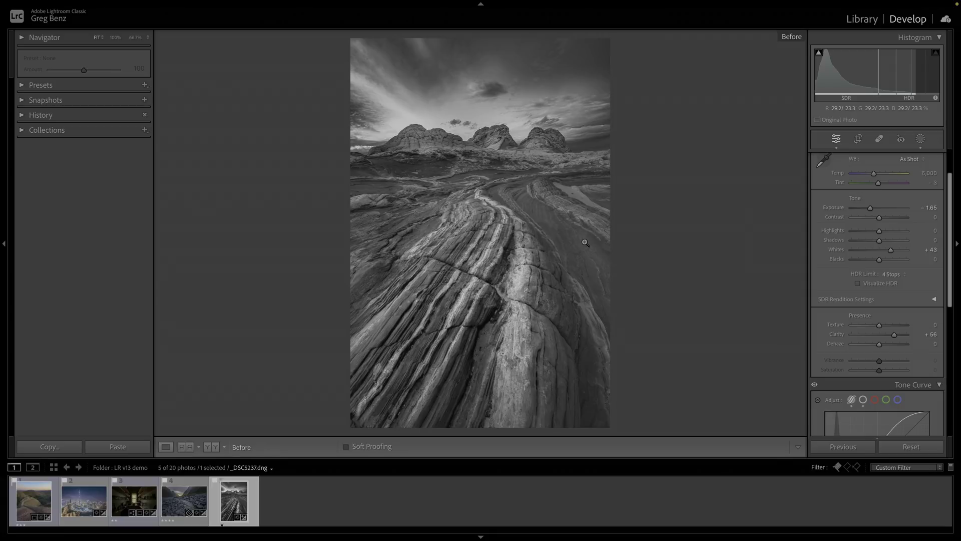
key(backslash)
key(backslash)
key(backslash)
key(backslash)
key(backslash)
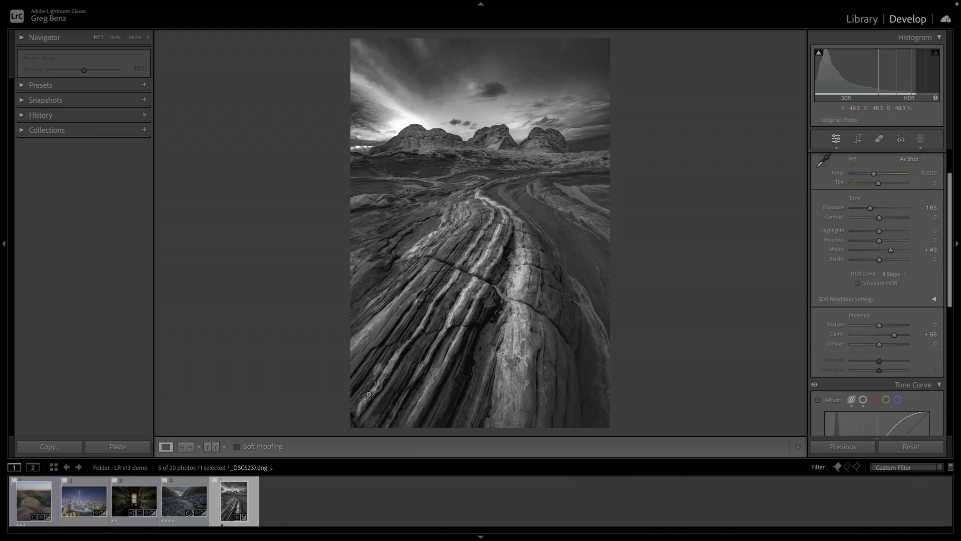
Open the badlands photo, expand SDR Rendition Settings, and briefly turn on Preview For SDR Display.
click(31, 502)
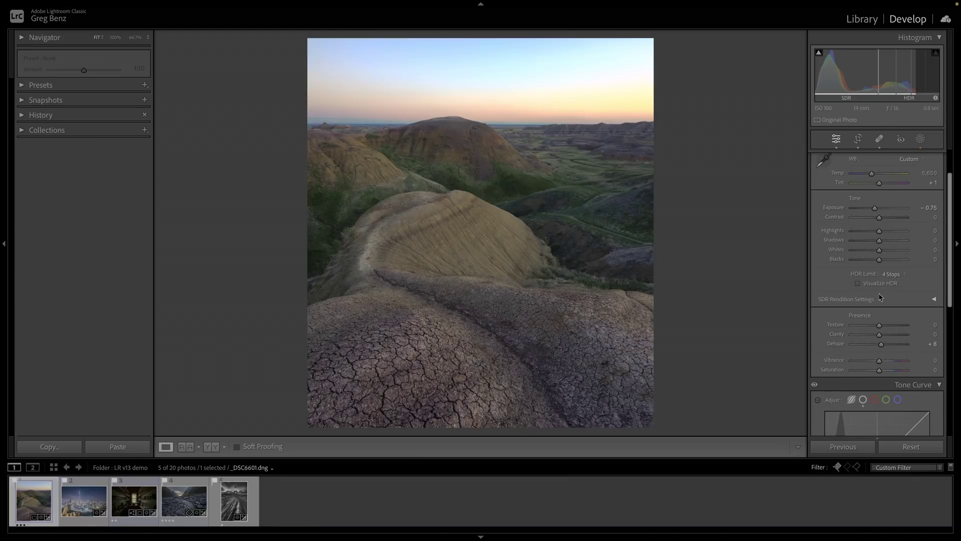
click(934, 299)
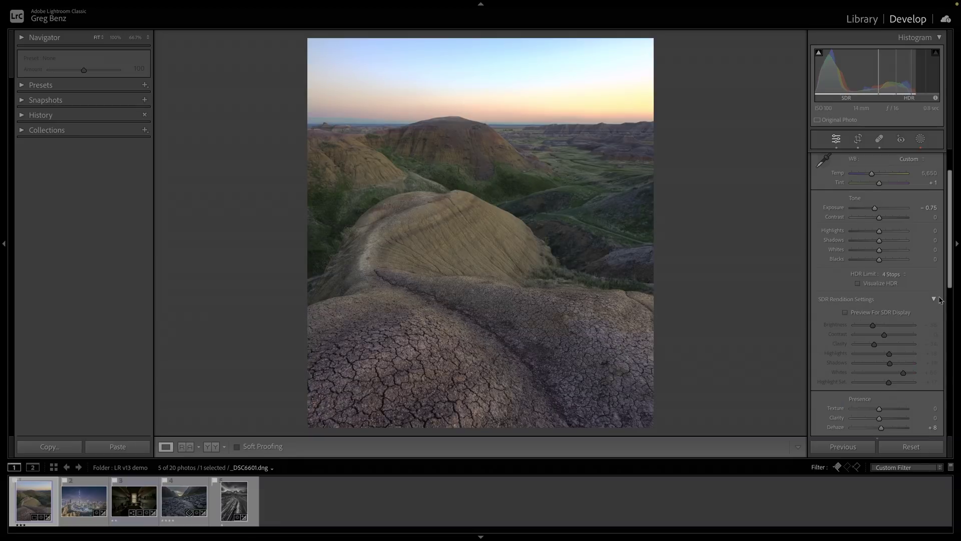
drag(951, 283, 953, 301)
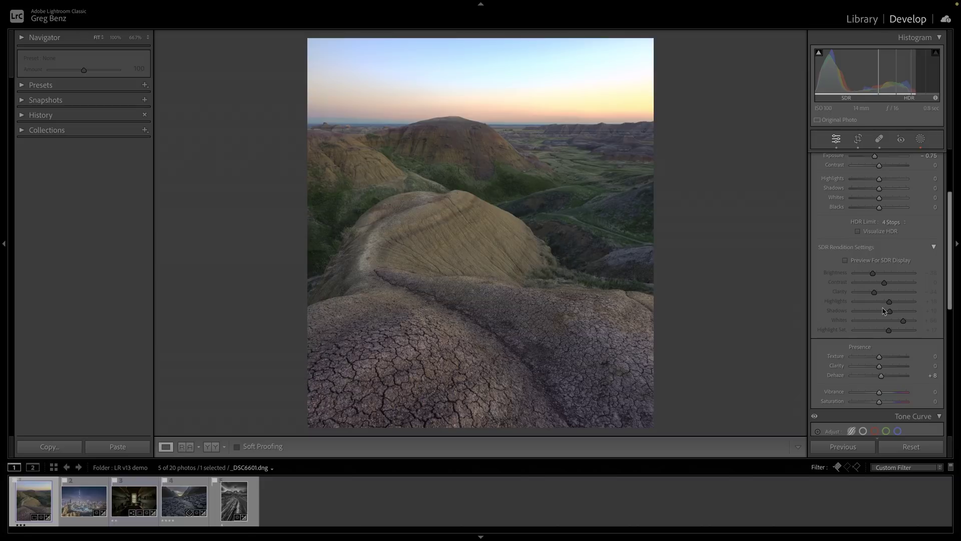
click(871, 262)
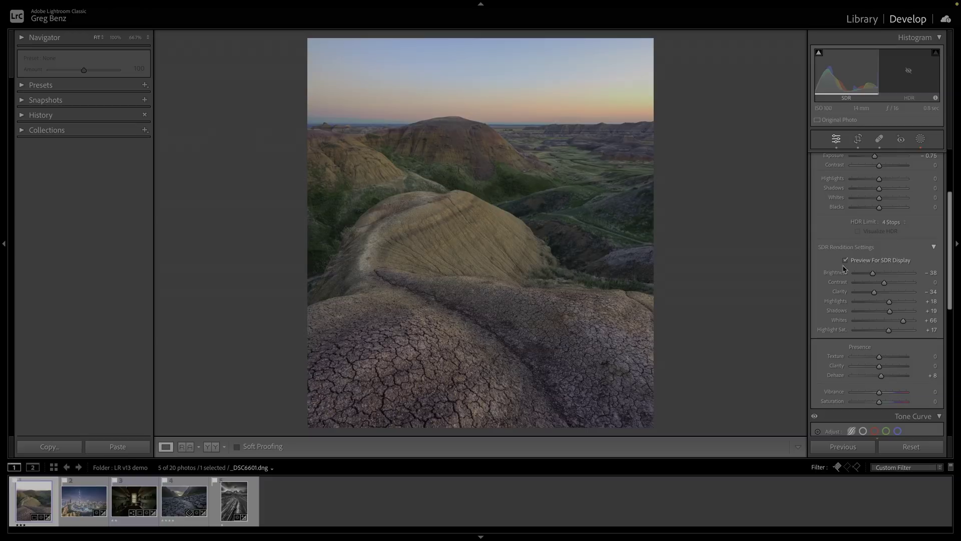
click(873, 260)
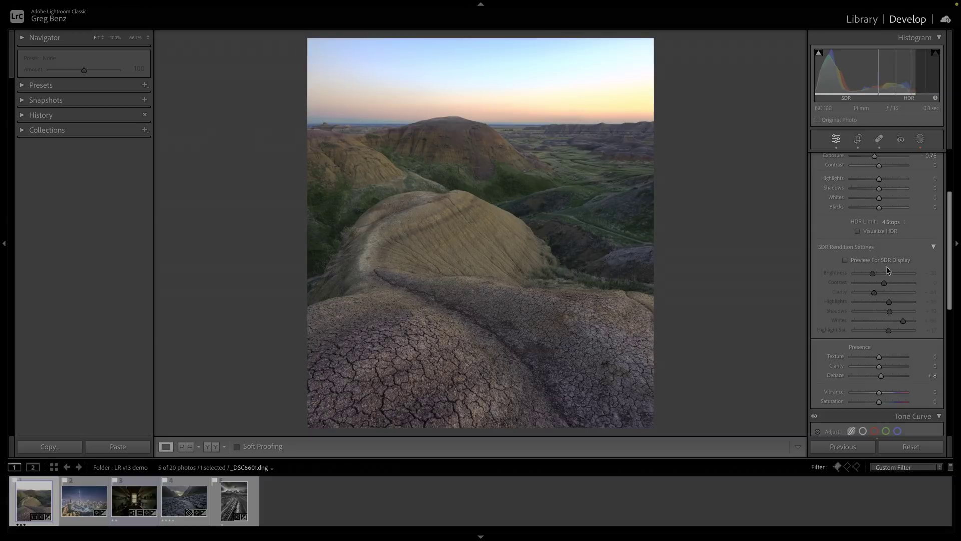
Switch to the Library module and view _DSC6601.dng enlarged in Loupe view.
click(861, 20)
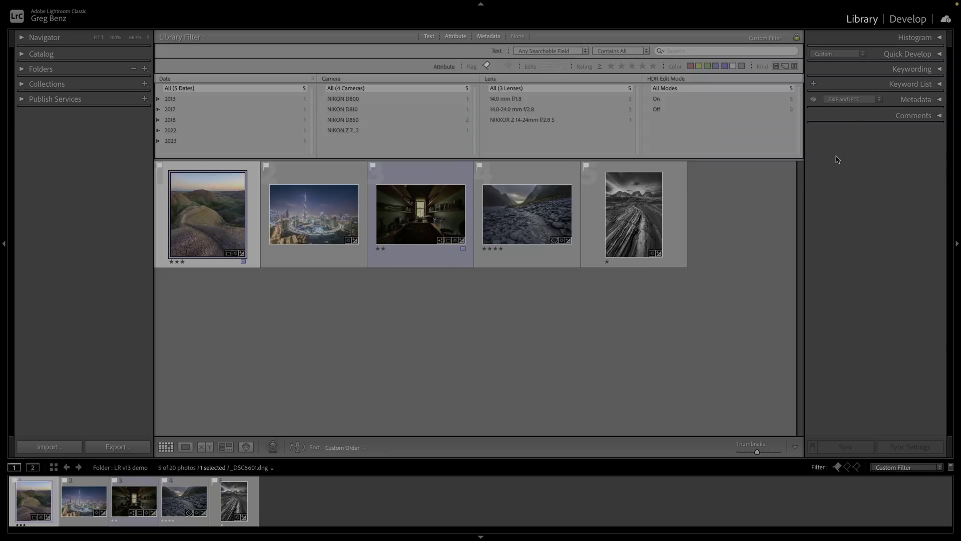
double_click(223, 221)
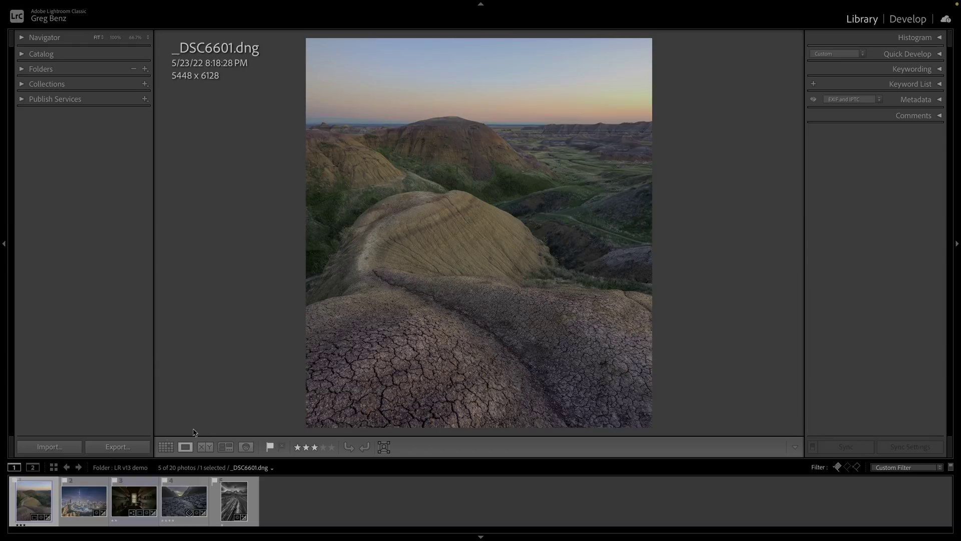
Open the export settings and choose the JPG (gain map) preset after checking Web Sharp Pro.
click(146, 443)
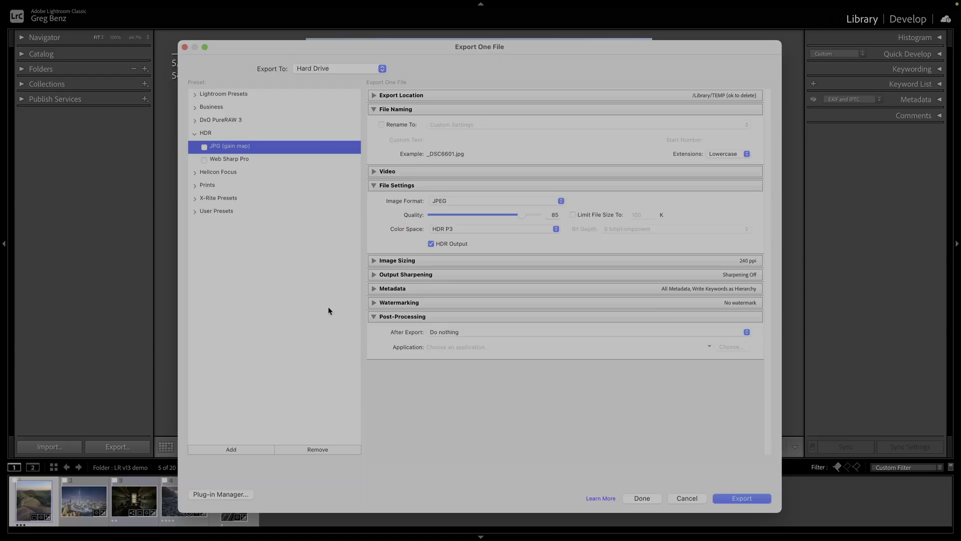
click(224, 161)
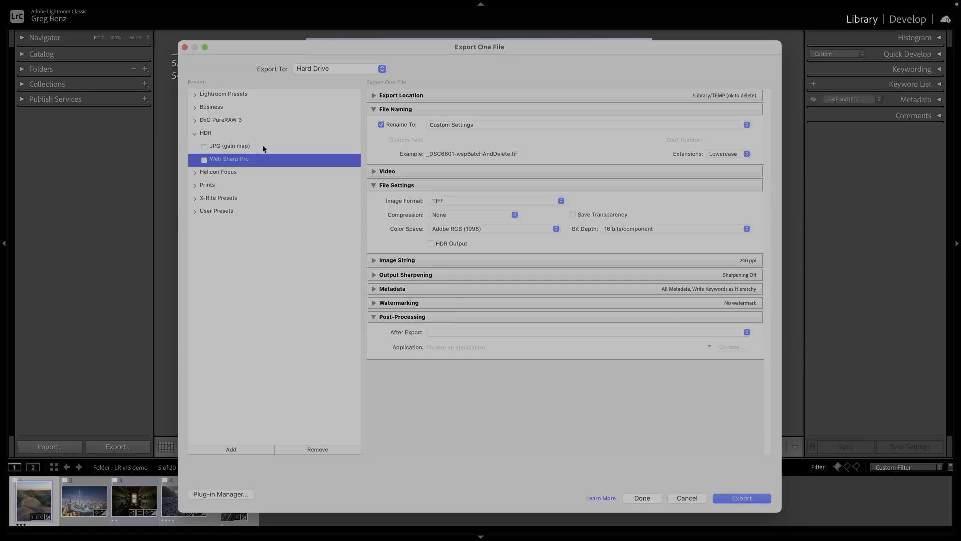
click(254, 145)
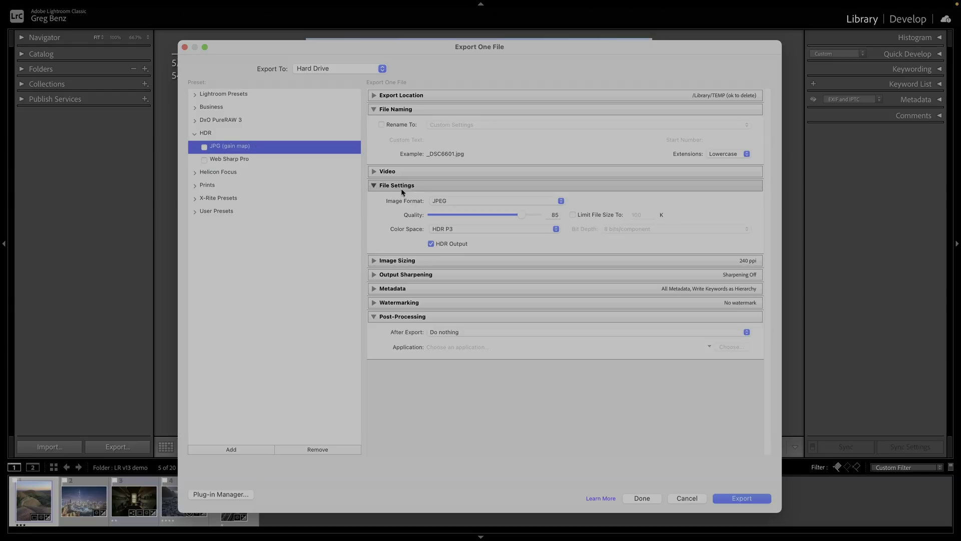
Keep JPEG as the image format and turn on HDR Output.
click(447, 200)
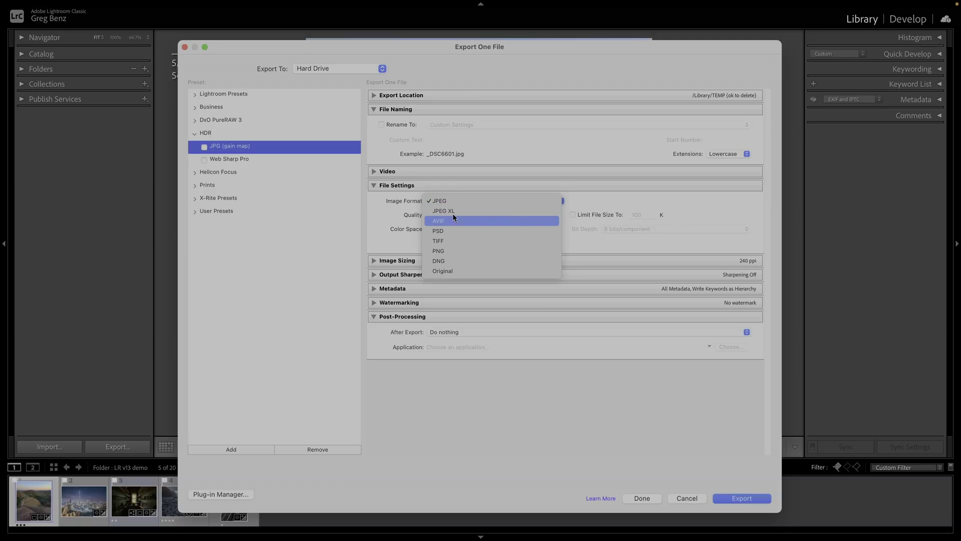
click(440, 202)
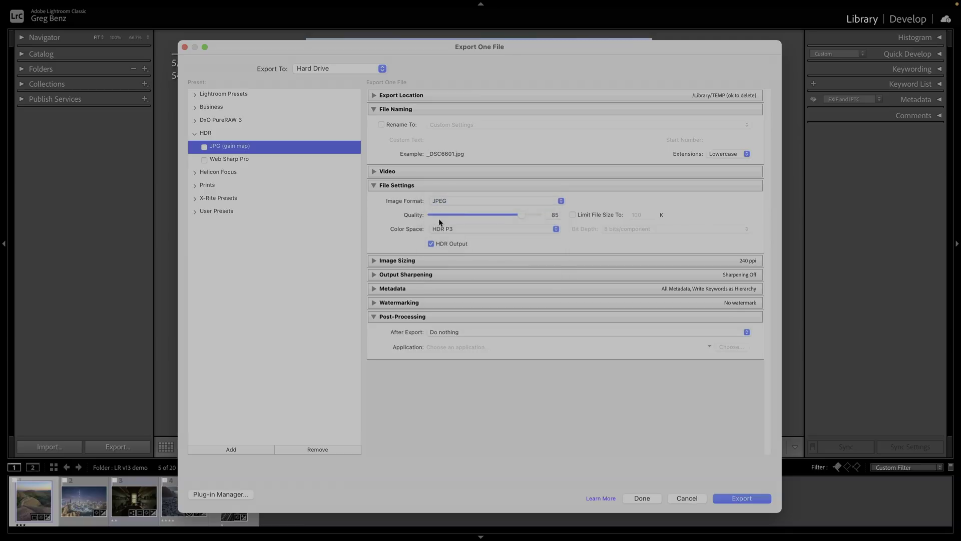
click(431, 244)
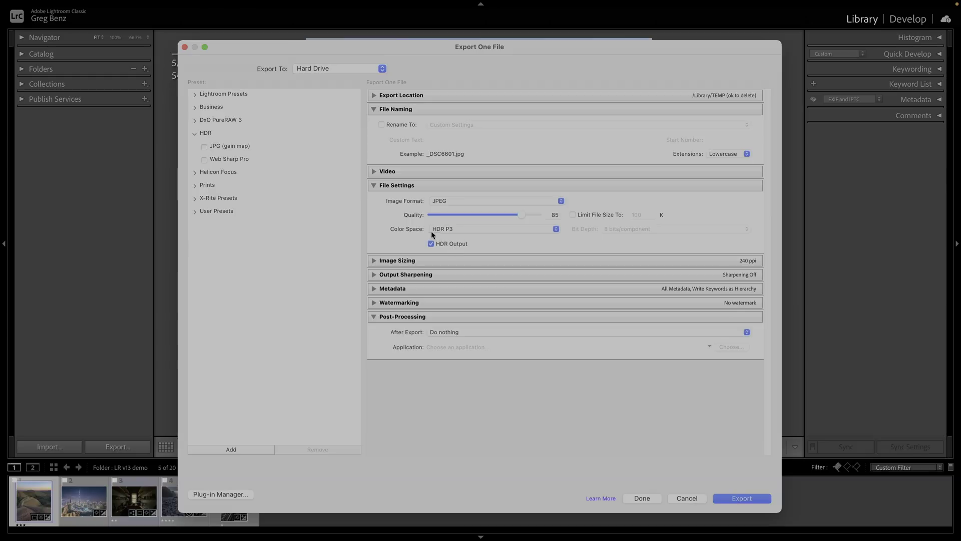
Keep the colour space at HDR P3 and set JPEG quality to 84.
click(452, 229)
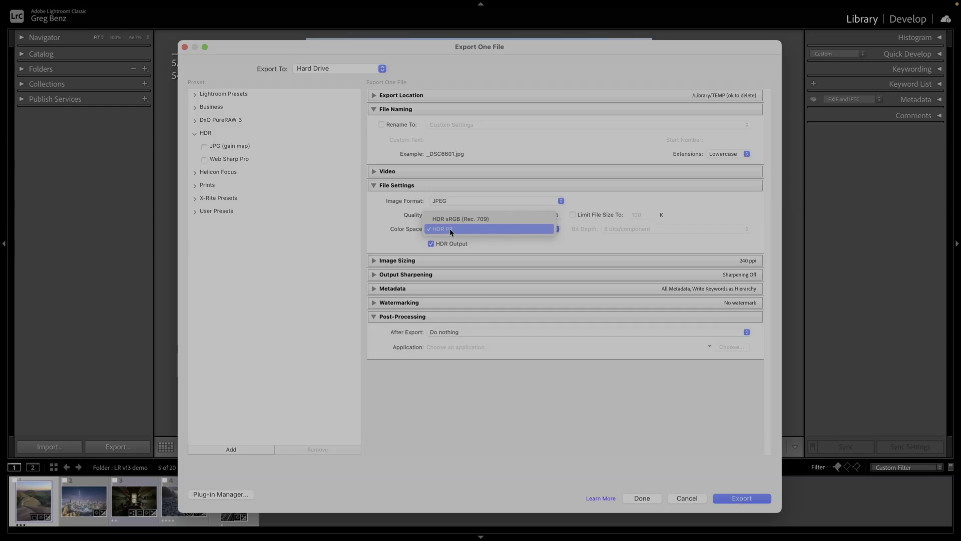
click(450, 228)
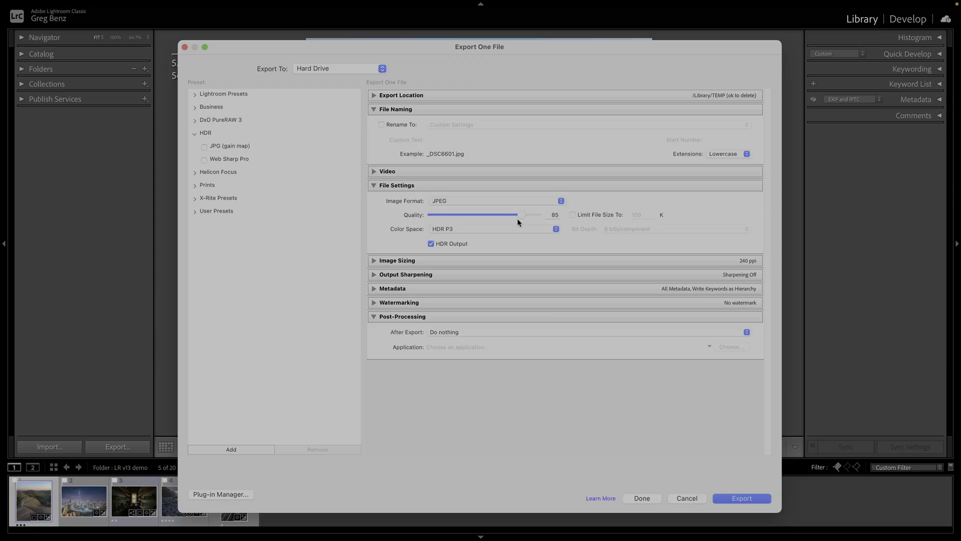
drag(520, 216, 516, 215)
drag(524, 212, 521, 215)
Export _DSC6601, overwrite the existing _DSC6601.jpg, and return to the Library grid.
click(730, 499)
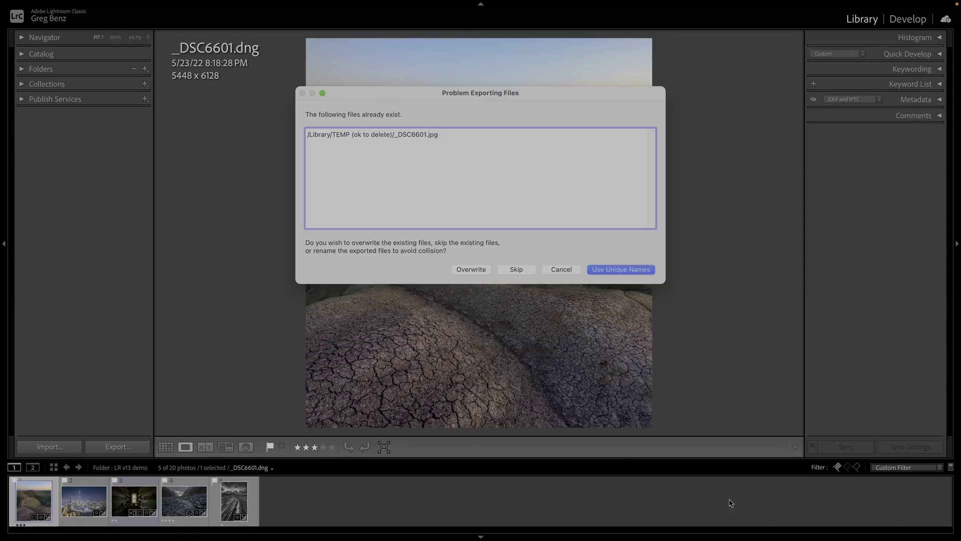
click(471, 268)
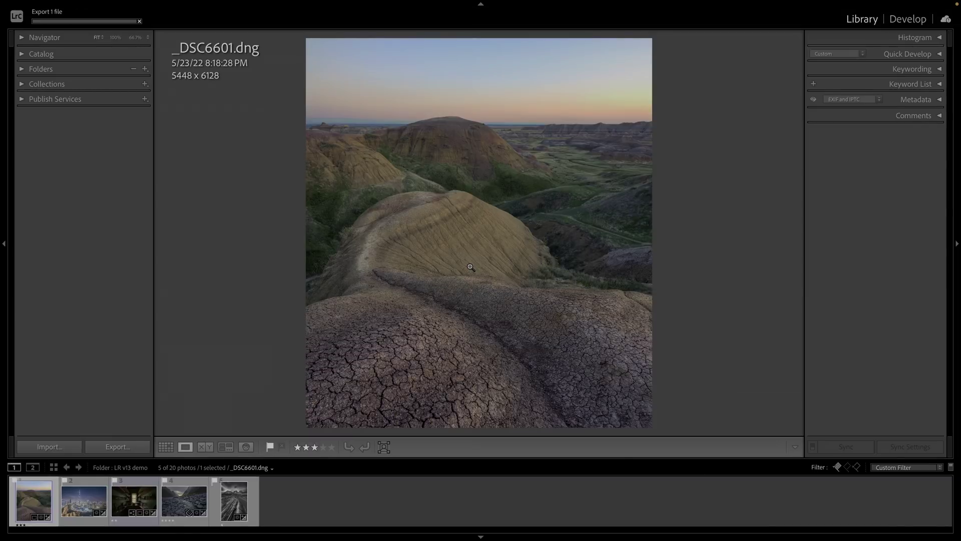
key(g)
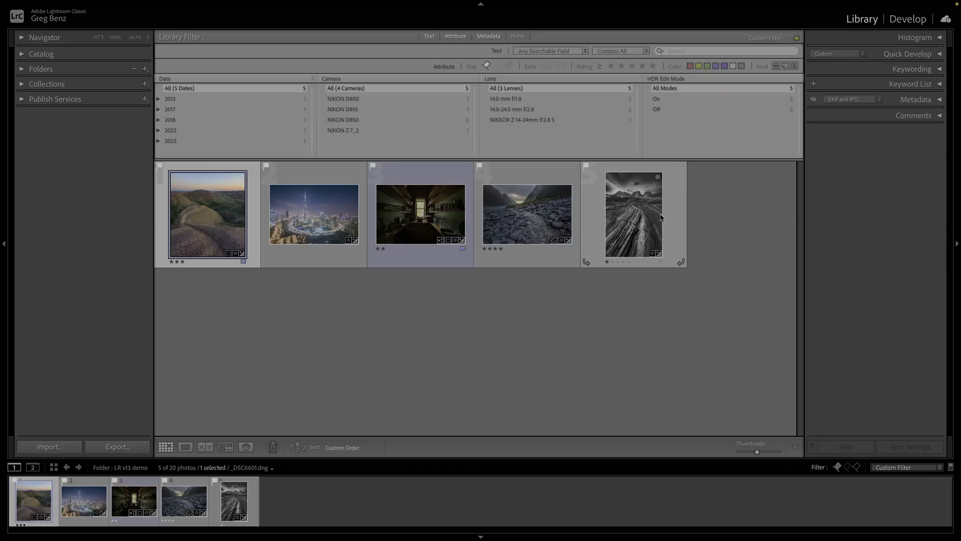
Turn off HDR in the Basic panel for the dark pantry photo, then return to Grid view.
click(415, 219)
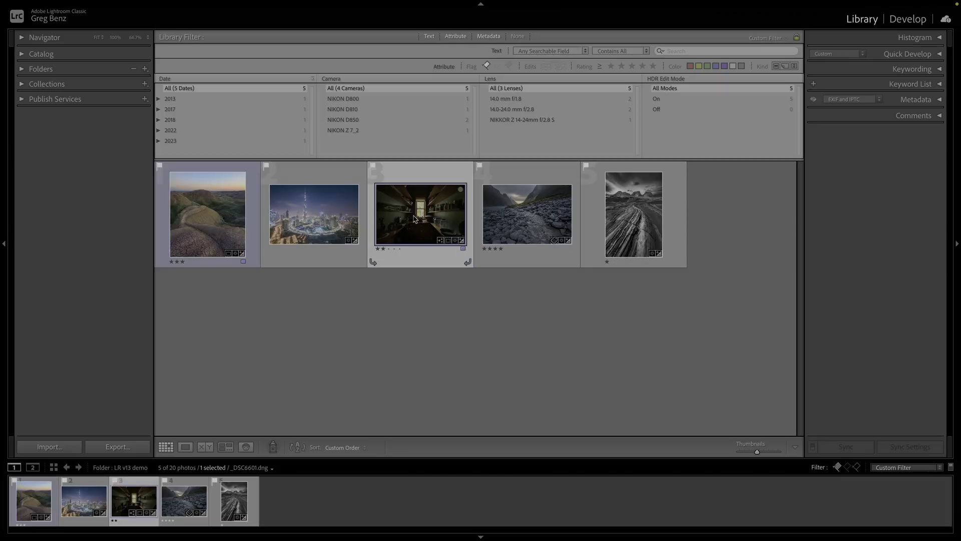
key(d)
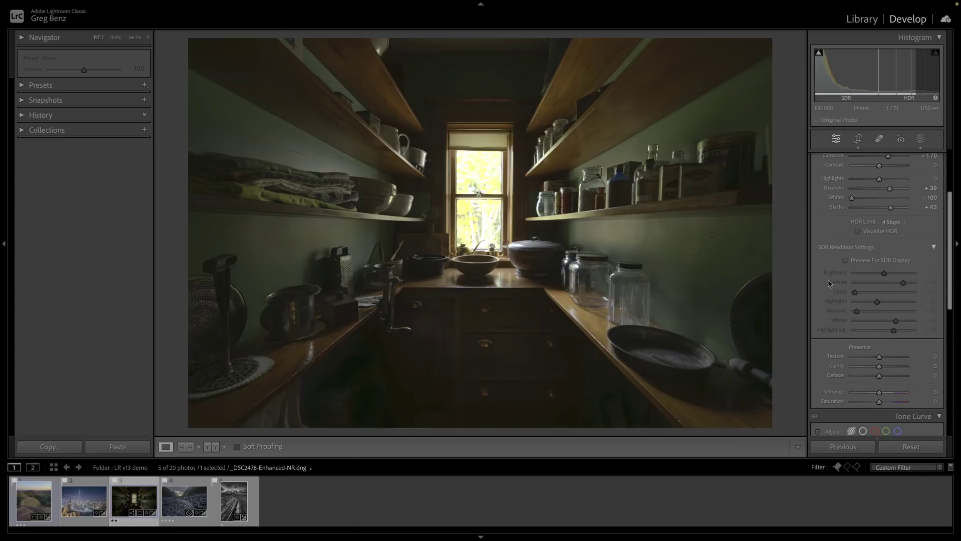
scroll(950, 282, up, 3)
click(927, 172)
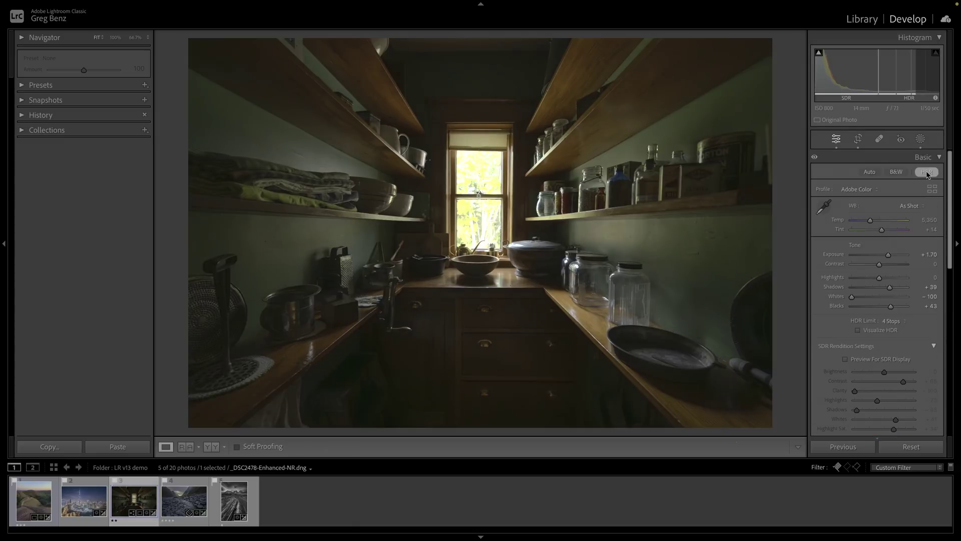
key(g)
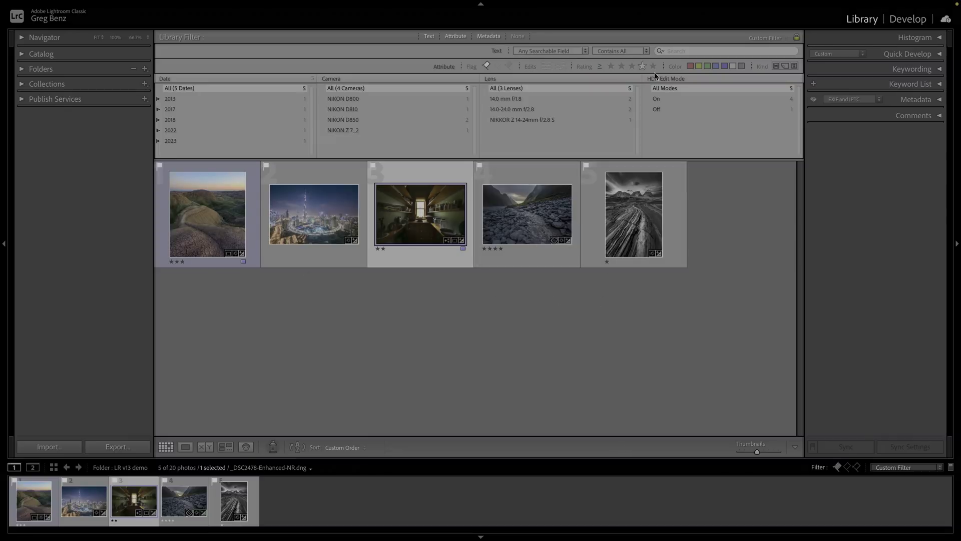
click(676, 78)
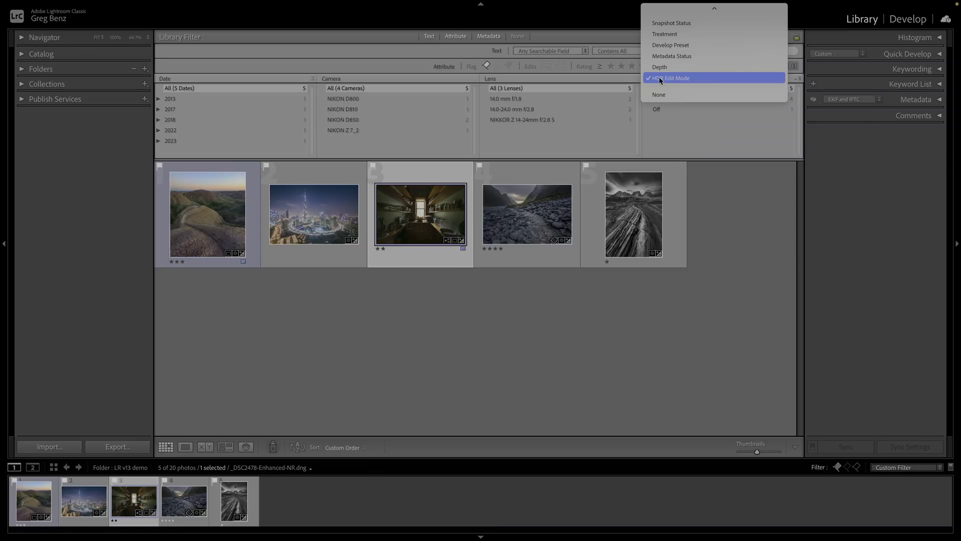
click(660, 78)
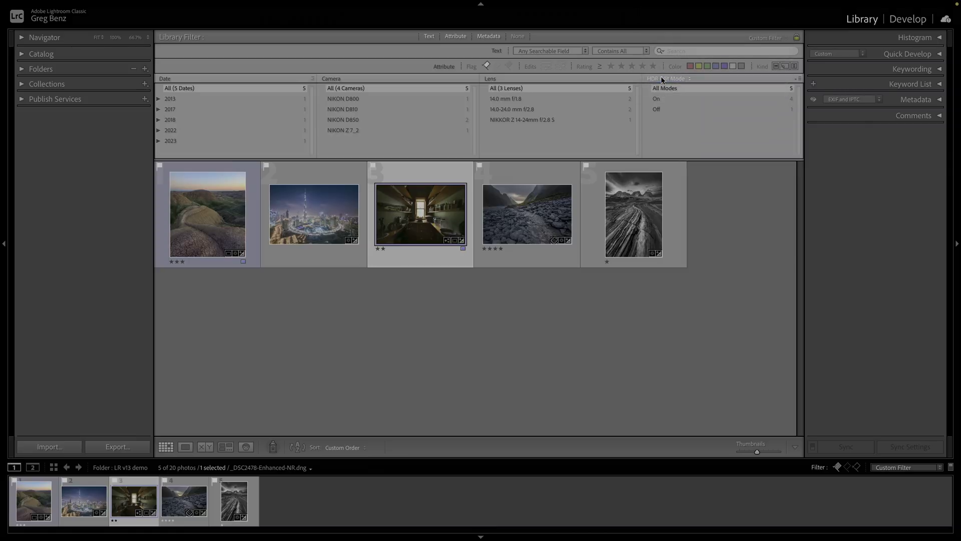
click(665, 99)
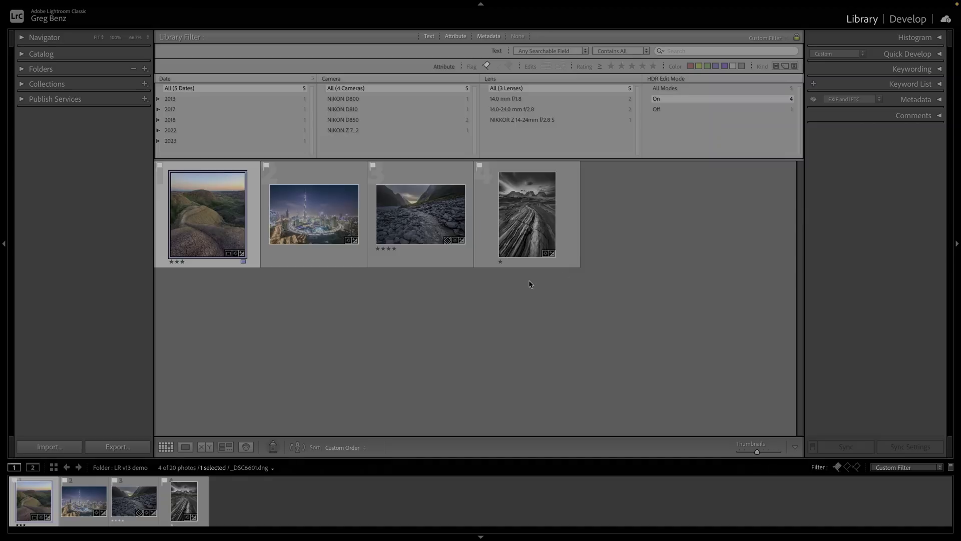
click(660, 109)
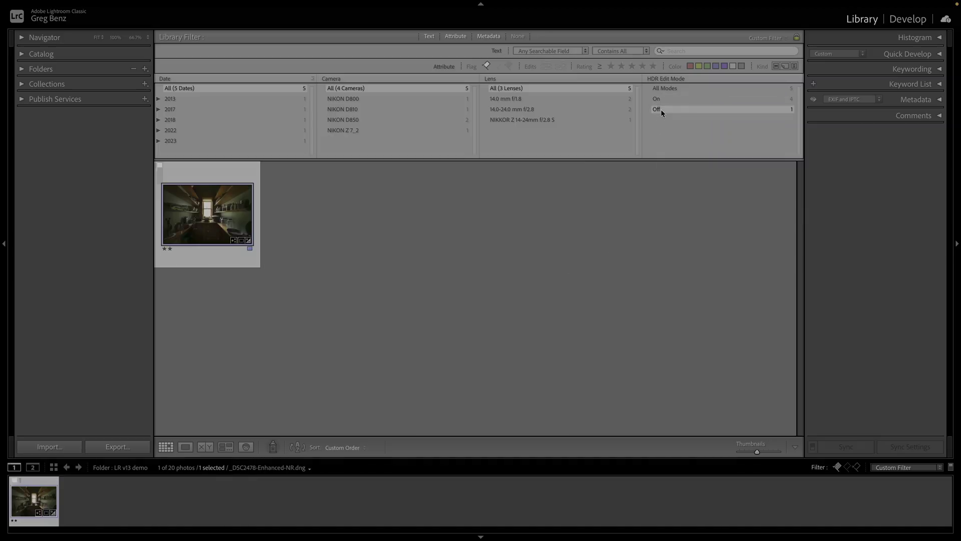
click(675, 88)
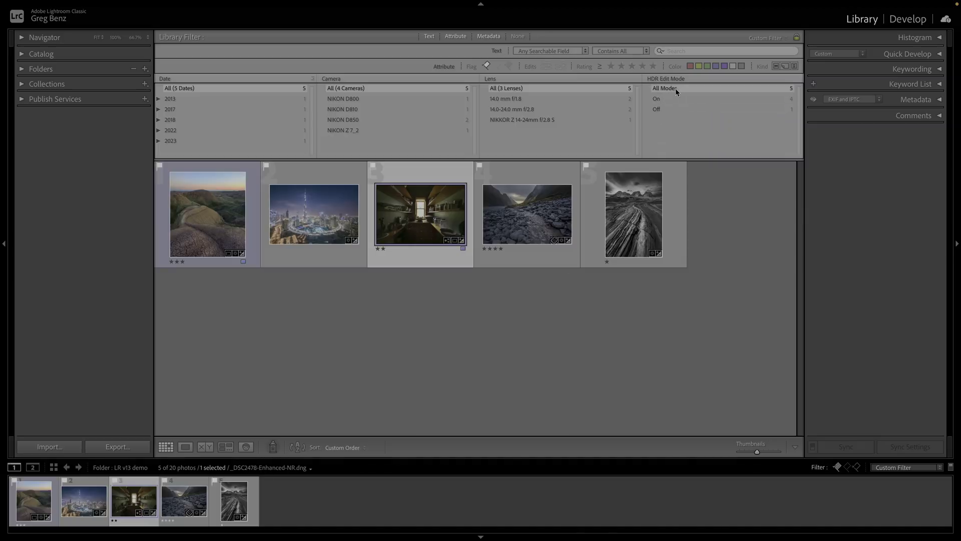